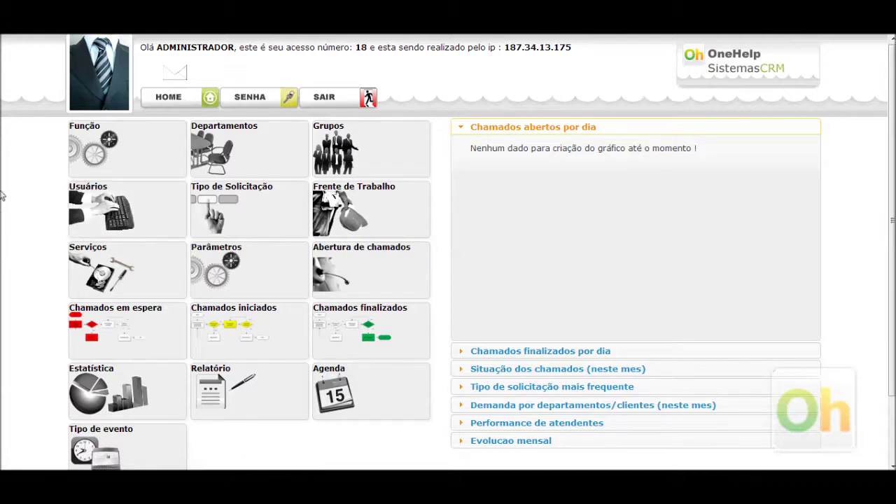
# Step: Open the Usuários page from the home dashboard tile
pyautogui.click(121, 210)
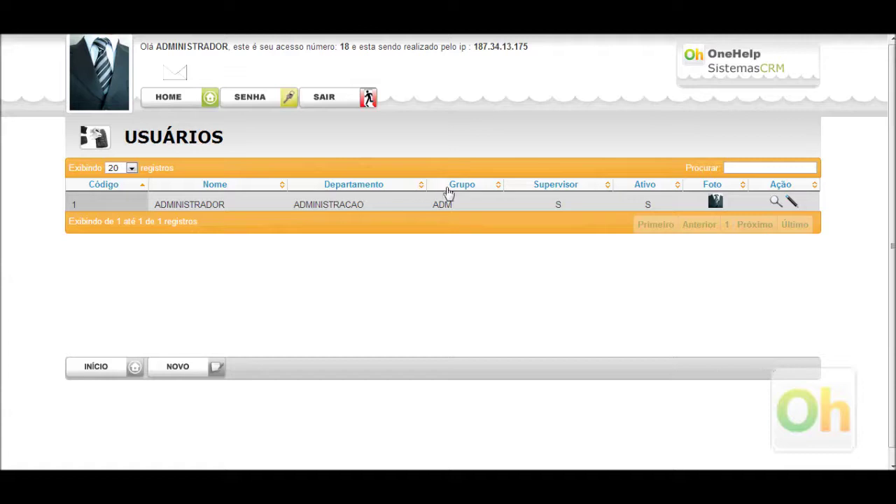
# Step: Start a new user record from the Usuários list with NOVO
pyautogui.click(731, 166)
pyautogui.moveTo(717, 208)
pyautogui.click(204, 366)
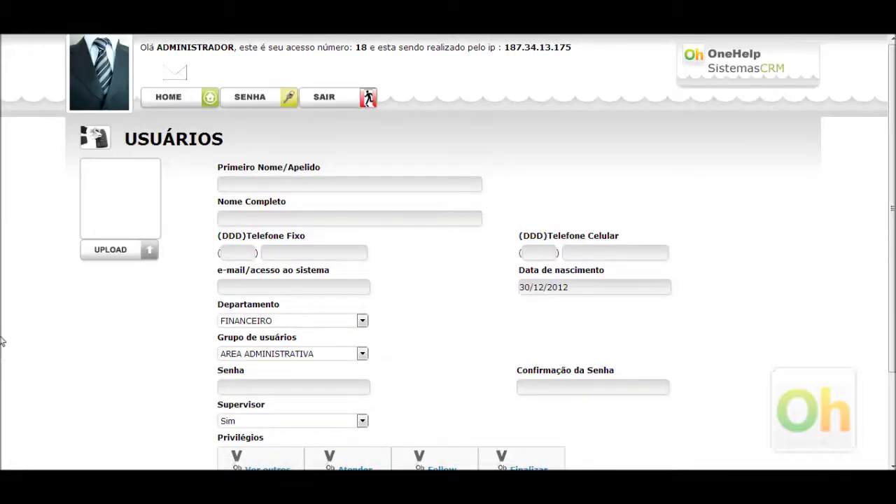
# Step: Enter the new user's first name in Primeiro Nome/Apelido
pyautogui.scroll(-1, 2, 335)
pyautogui.scroll(1, 2, 328)
pyautogui.click(253, 181)
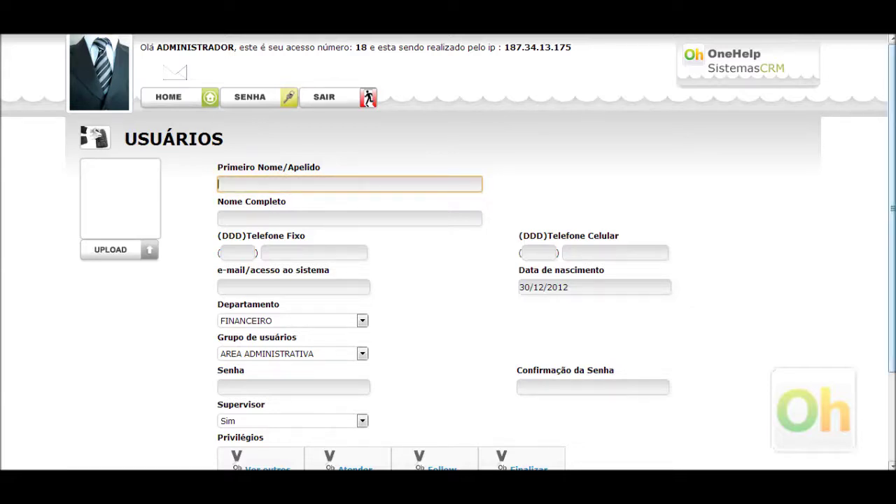
pyautogui.write('Monica')
pyautogui.press('Tab')
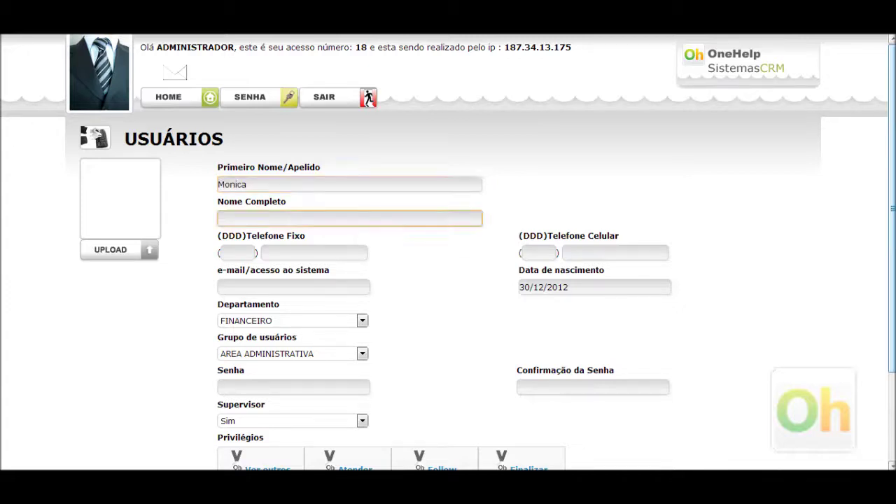
# Step: Enter the user's full name in Nome Completo
pyautogui.doubleClick(281, 183)
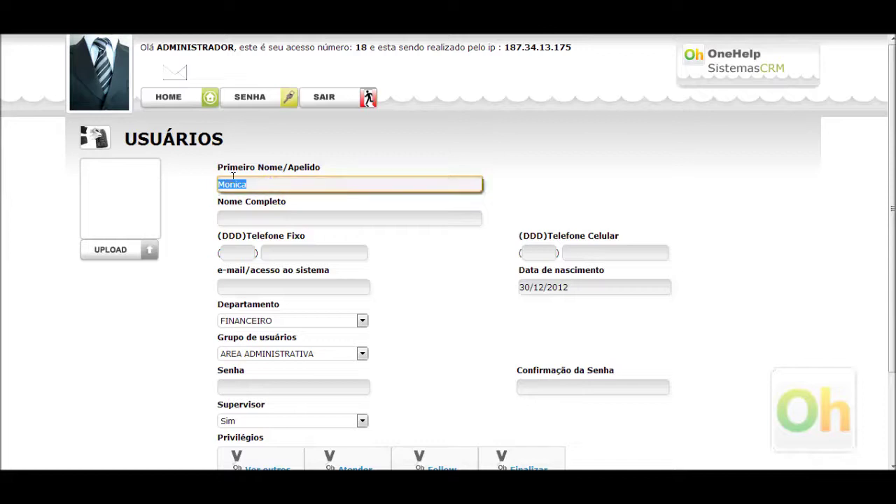
pyautogui.moveTo(157, 47); pyautogui.dragTo(235, 44)
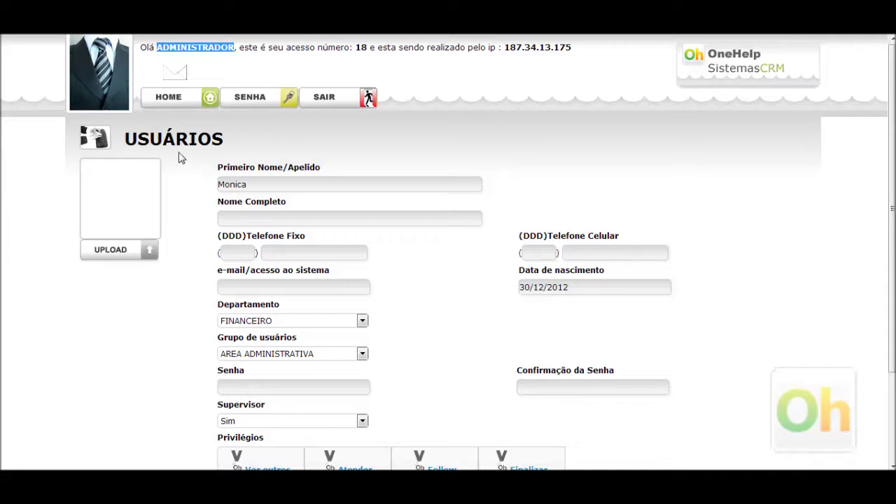
pyautogui.click(253, 186)
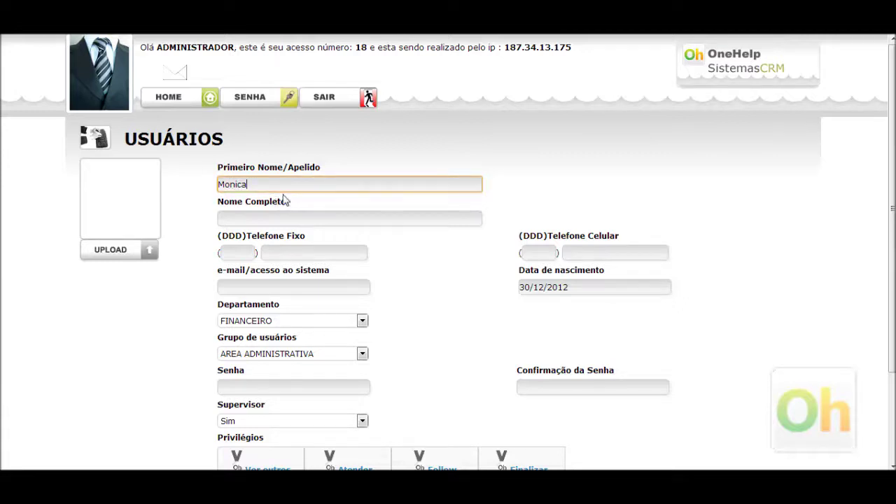
pyautogui.doubleClick(236, 184)
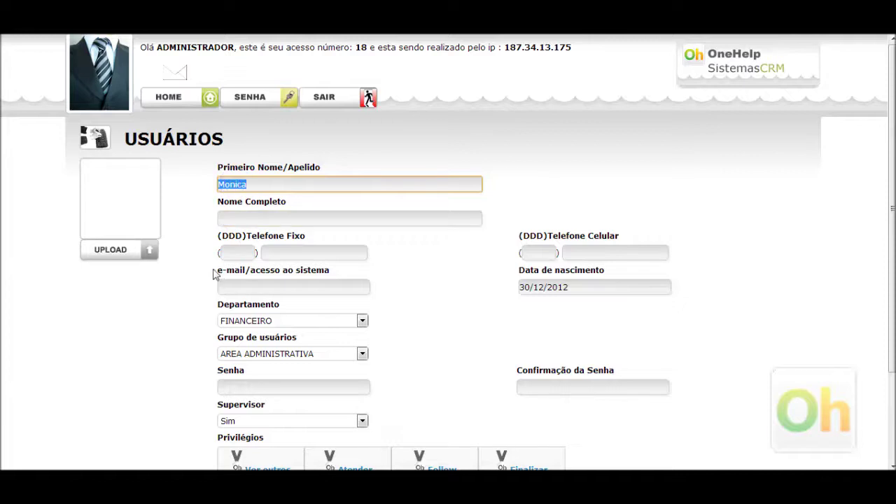
pyautogui.click(238, 220)
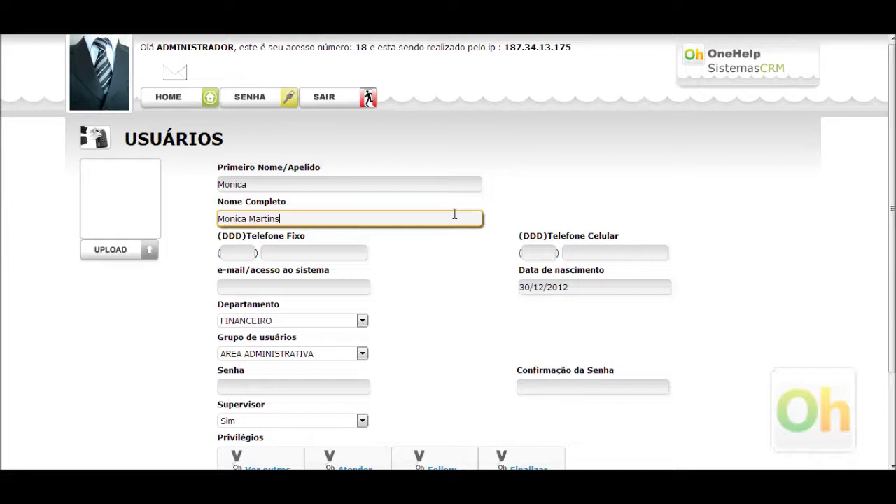
pyautogui.click(235, 184)
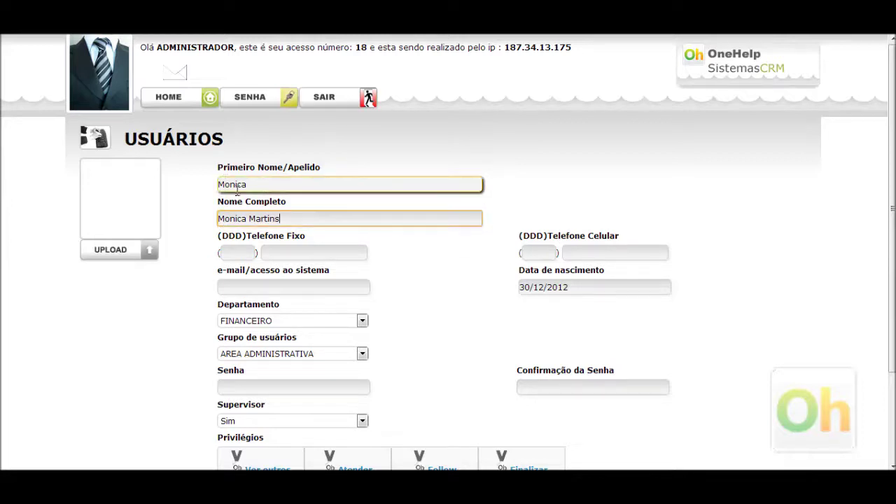
pyautogui.moveTo(225, 219); pyautogui.dragTo(295, 219)
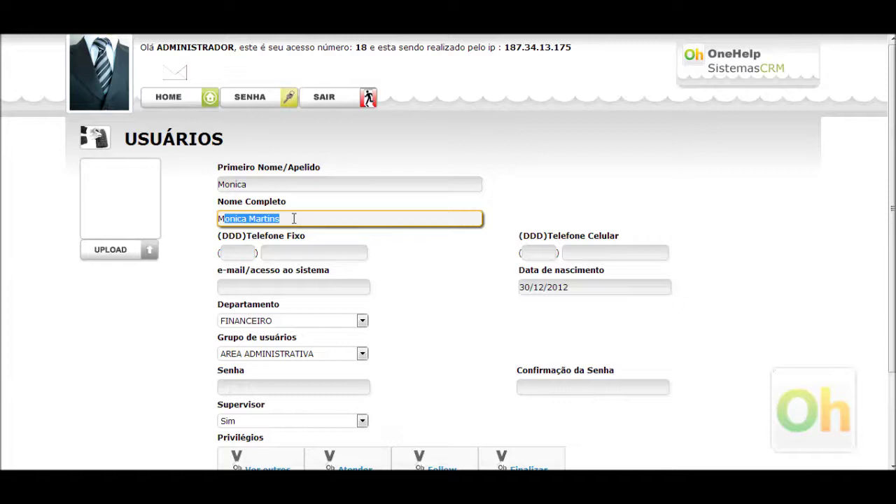
pyautogui.click(294, 219)
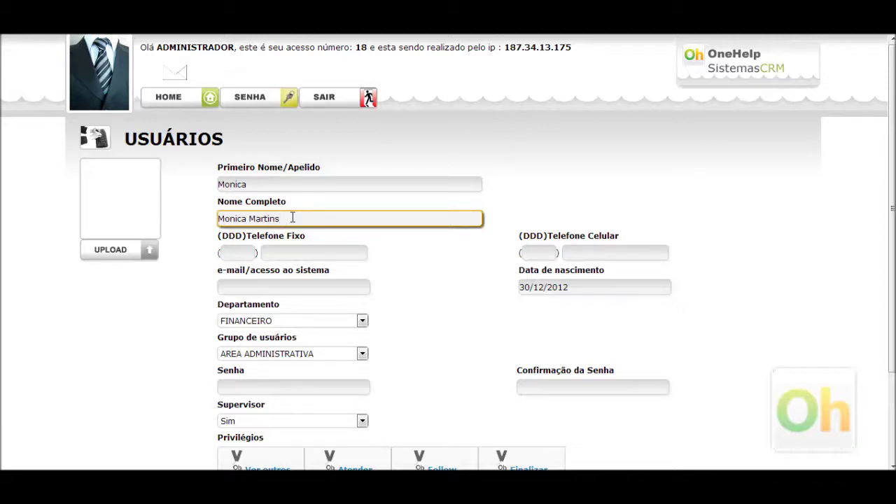
# Step: Enter the landline and the mobile number, each with area code 011
pyautogui.click(247, 253)
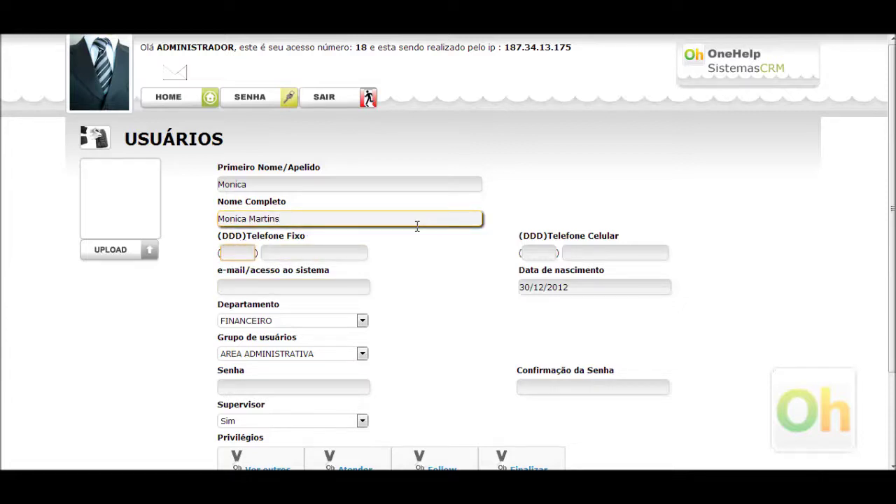
pyautogui.write('01198')
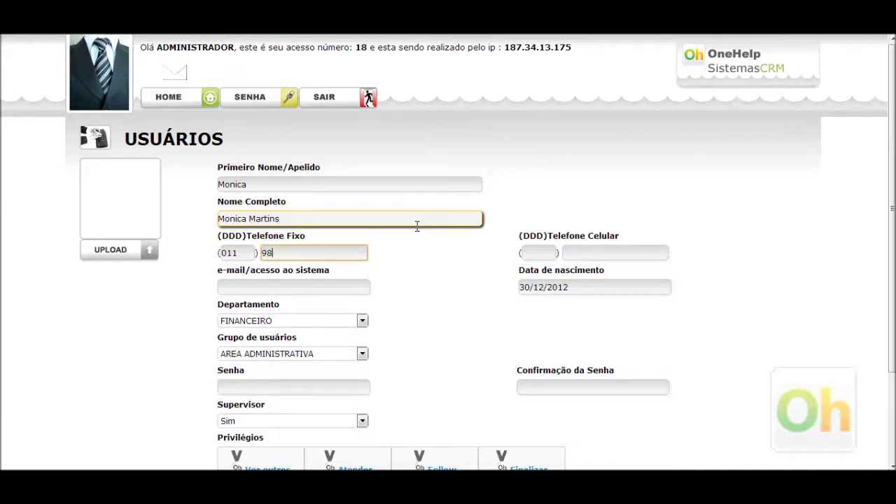
pyautogui.write('989898')
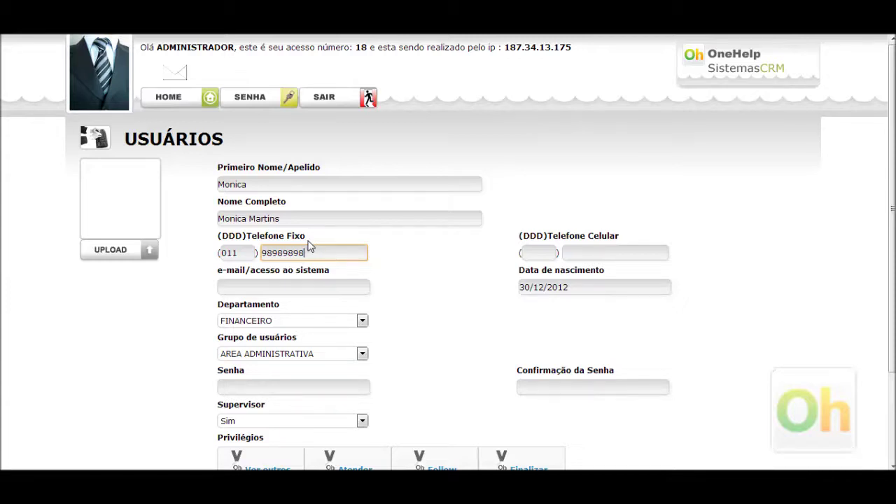
pyautogui.press('Tab')
pyautogui.write('011')
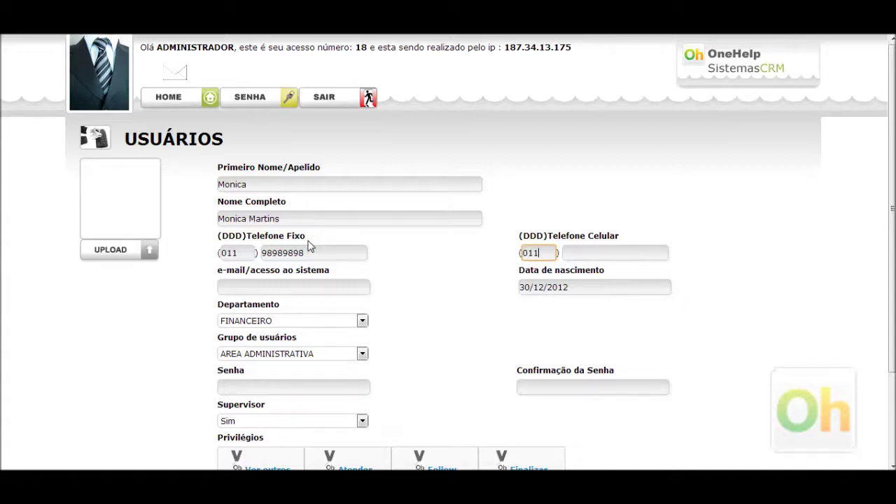
pyautogui.press('Tab')
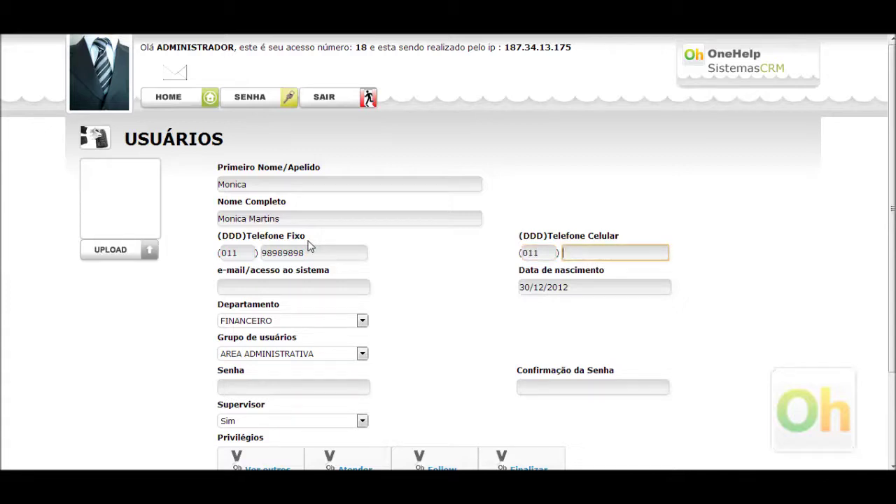
pyautogui.write('89898989')
# Step: Enter the user's e-mail address as the system login
pyautogui.click(306, 288)
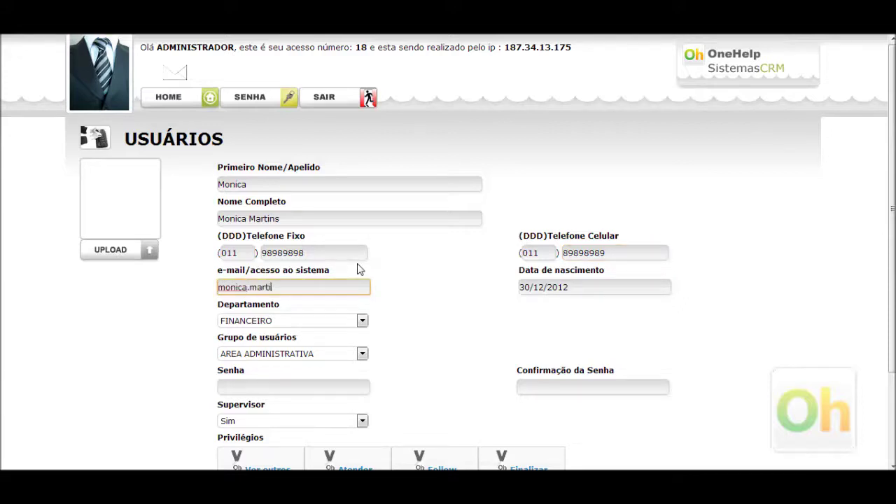
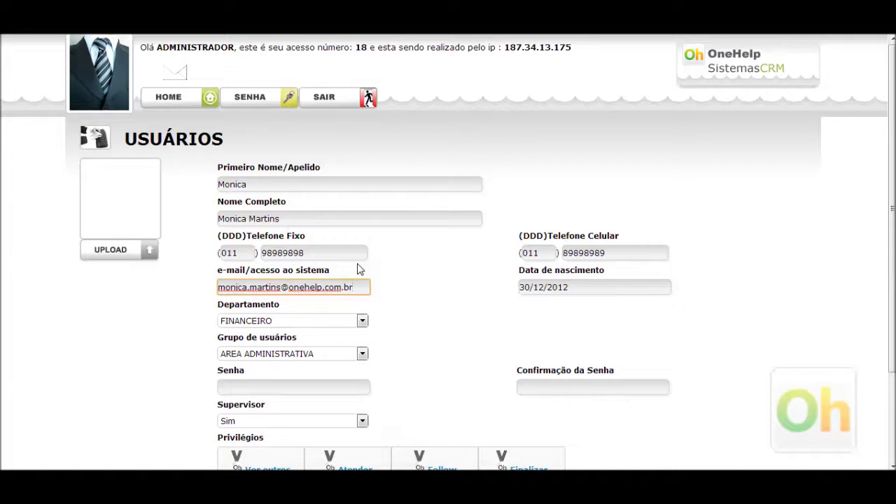
pyautogui.moveTo(354, 287); pyautogui.dragTo(210, 275)
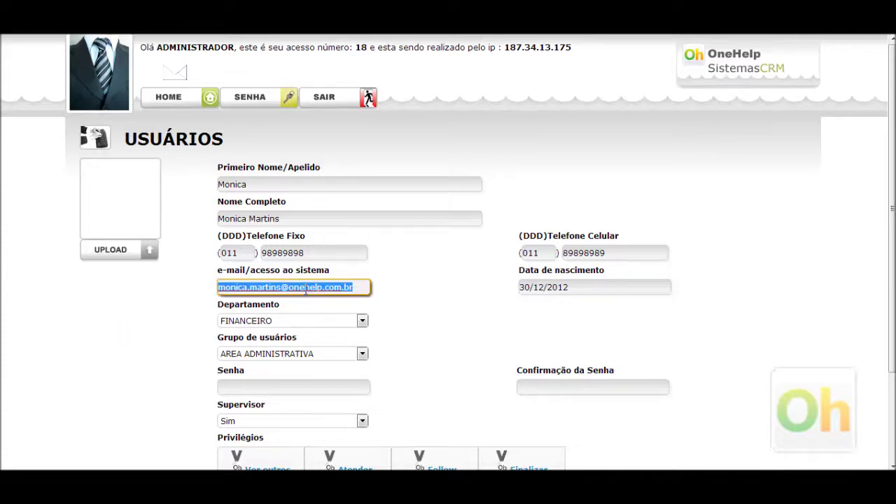
pyautogui.click(172, 296)
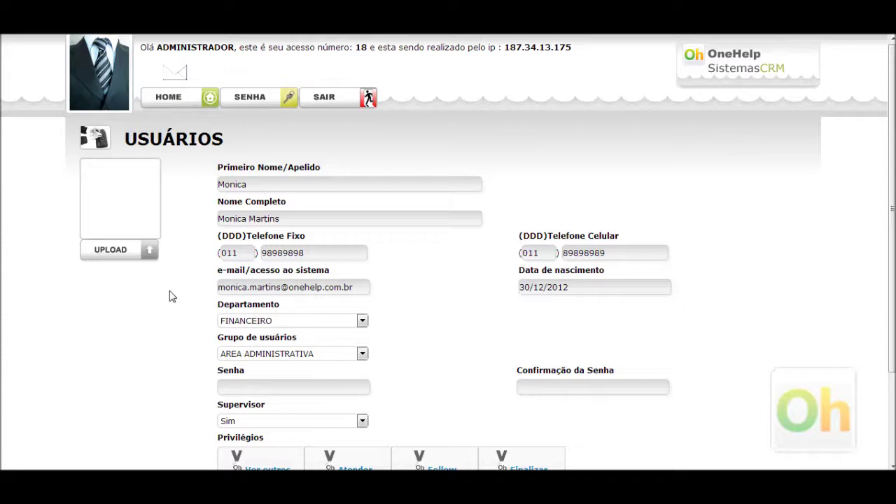
# Step: Pick day 1 in the Data de nascimento calendar for December 2012
pyautogui.click(587, 292)
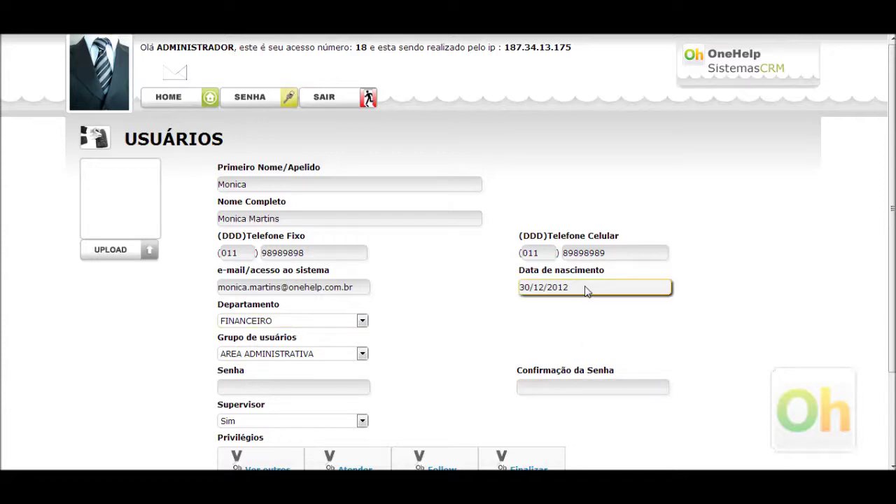
pyautogui.click(587, 291)
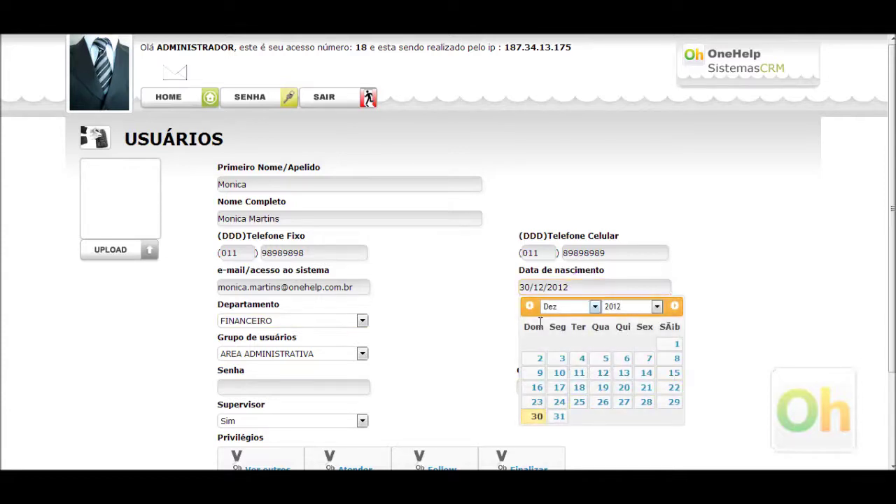
pyautogui.click(677, 344)
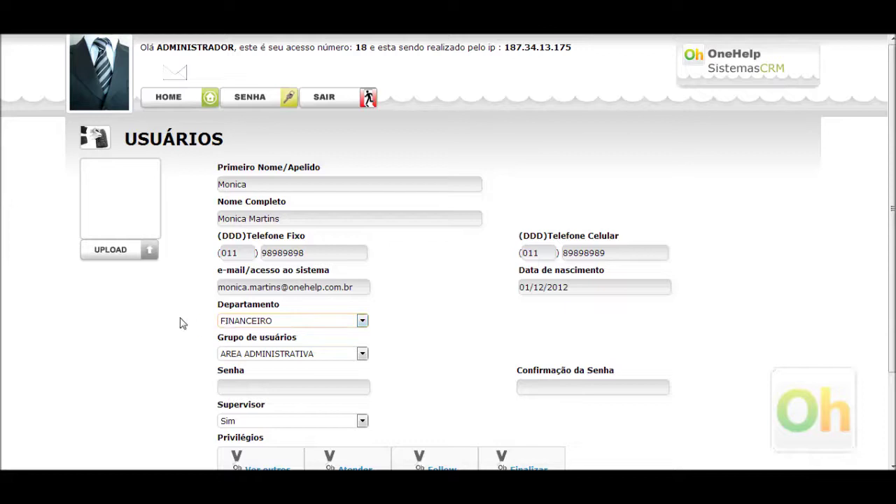
pyautogui.click(258, 324)
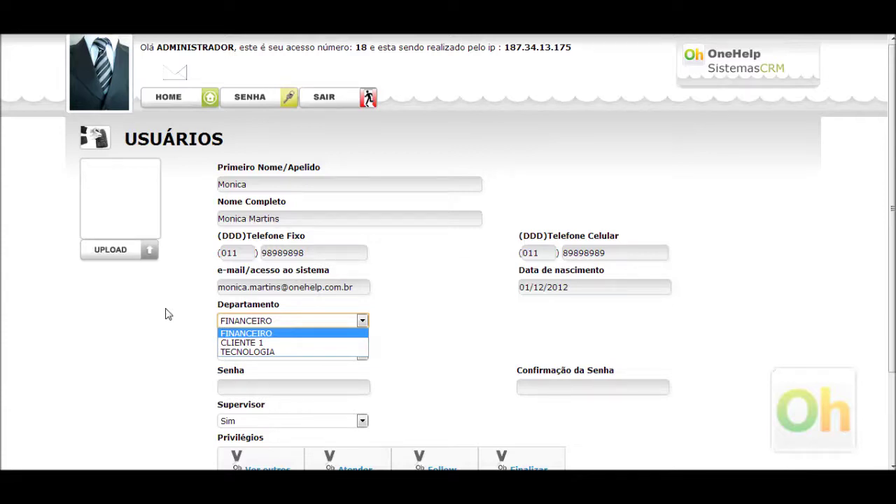
pyautogui.click(96, 283)
pyautogui.click(343, 355)
pyautogui.click(169, 335)
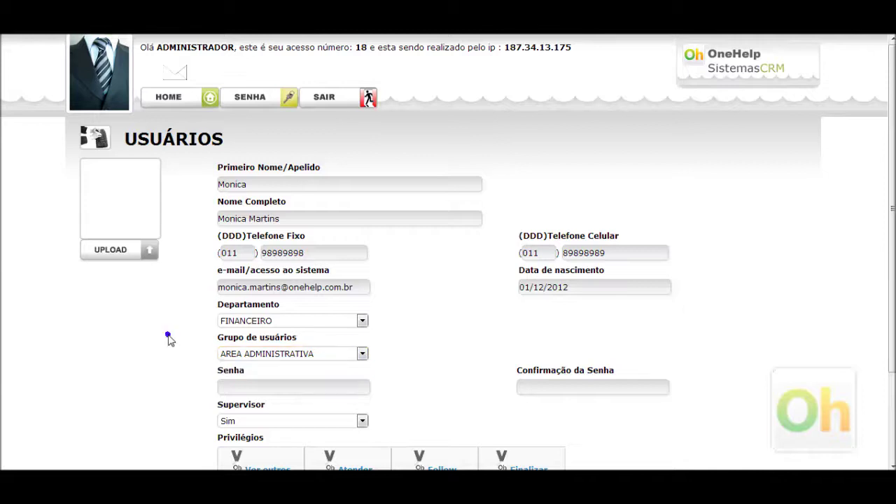
pyautogui.click(261, 322)
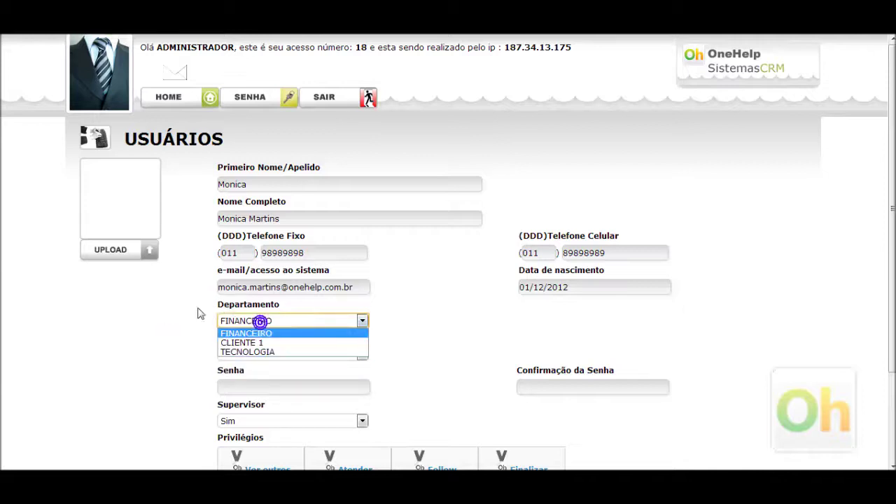
pyautogui.click(239, 335)
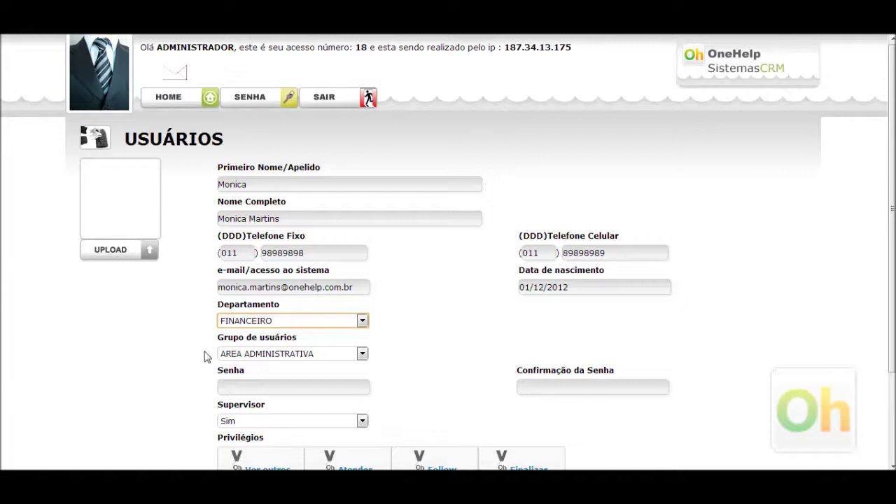
pyautogui.click(290, 357)
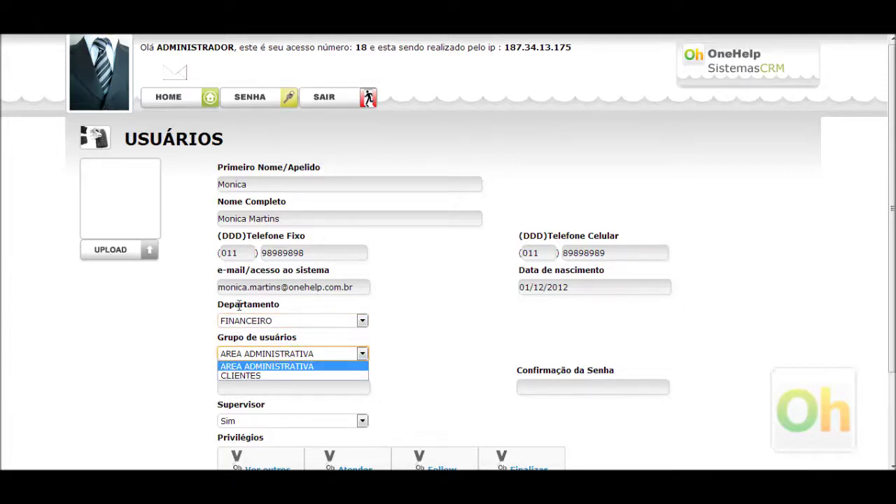
pyautogui.click(257, 366)
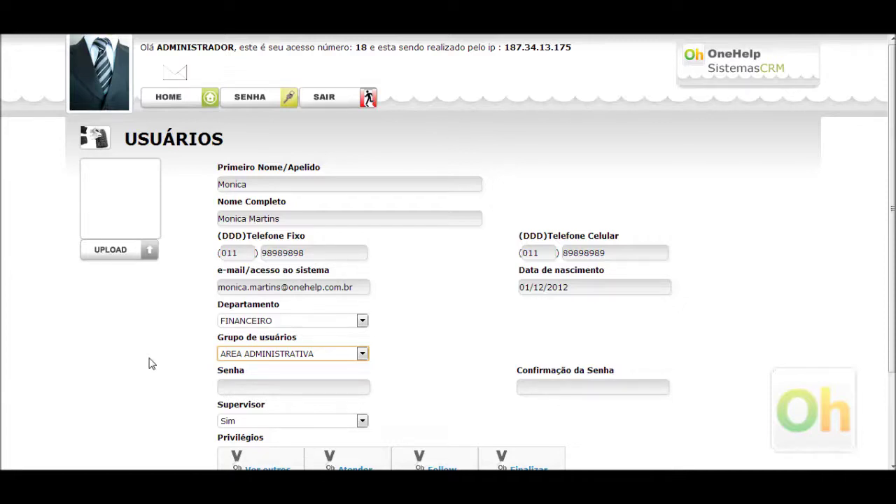
# Step: Enter the login password in Senha and repeat it in Confirmação da Senha
pyautogui.click(233, 388)
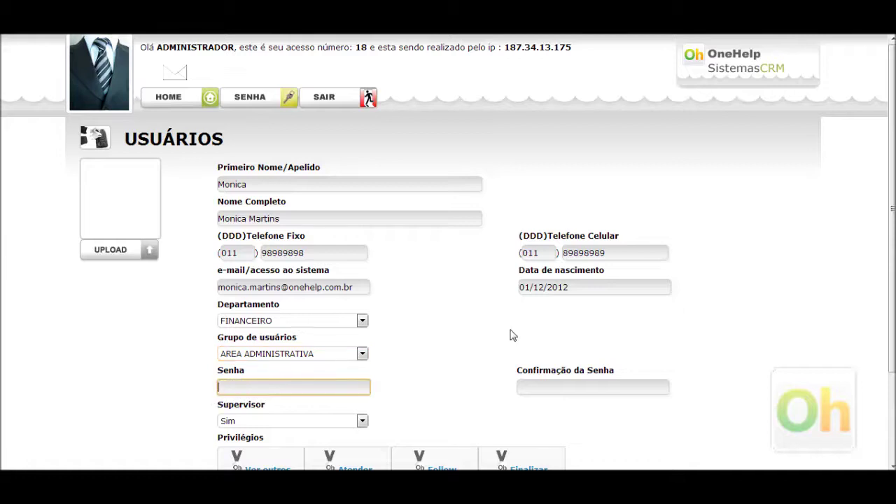
pyautogui.write('123')
pyautogui.press('Tab')
pyautogui.write('123')
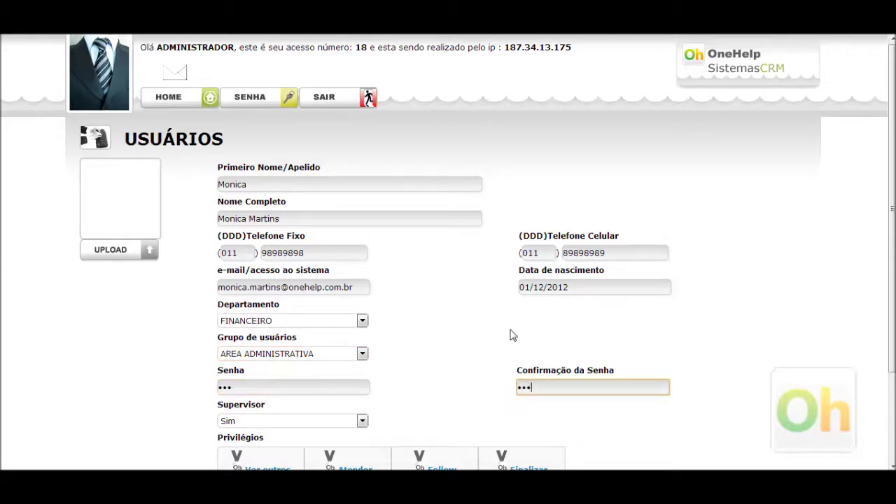
pyautogui.scroll(-1, 517, 370)
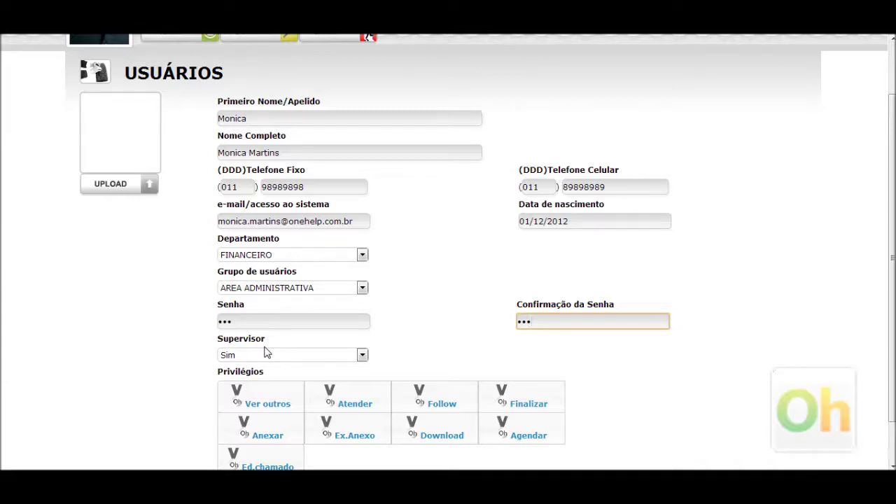
pyautogui.click(264, 356)
pyautogui.click(234, 378)
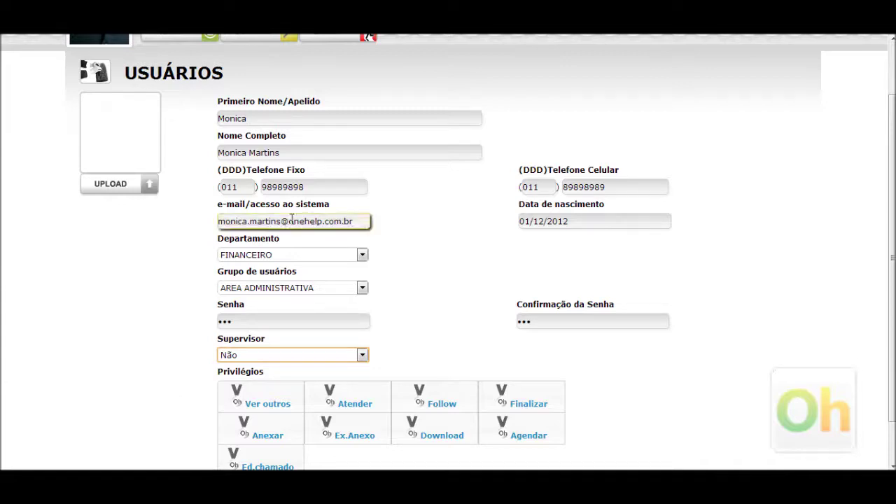
pyautogui.click(261, 358)
pyautogui.click(252, 369)
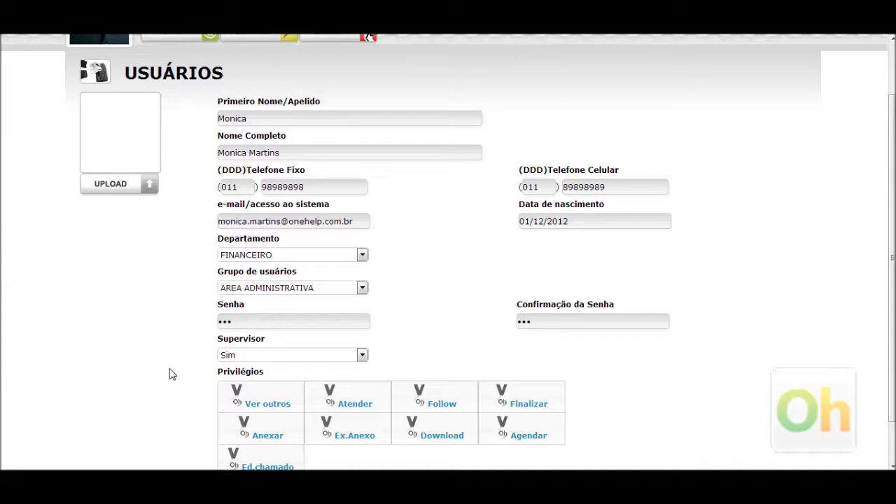
pyautogui.scroll(-2, 170, 372)
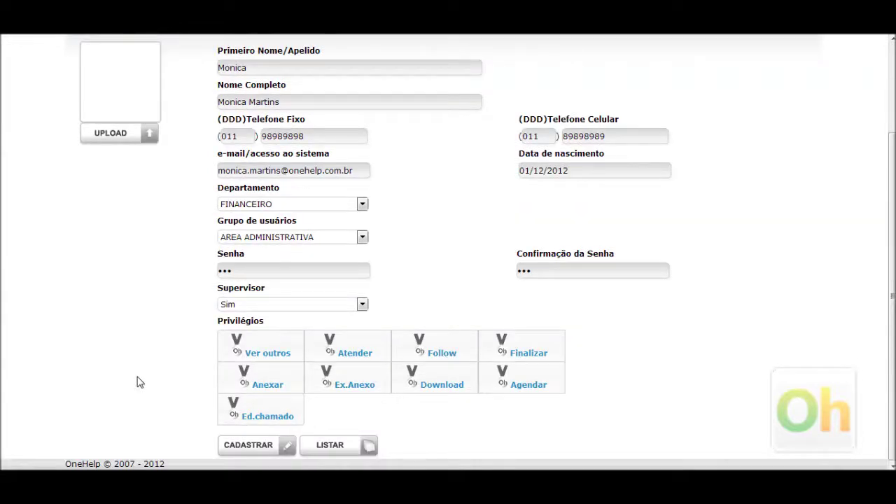
# Step: Leave Ver outros unticked and grant the Atender, Follow and Finalizar privileges
pyautogui.click(266, 357)
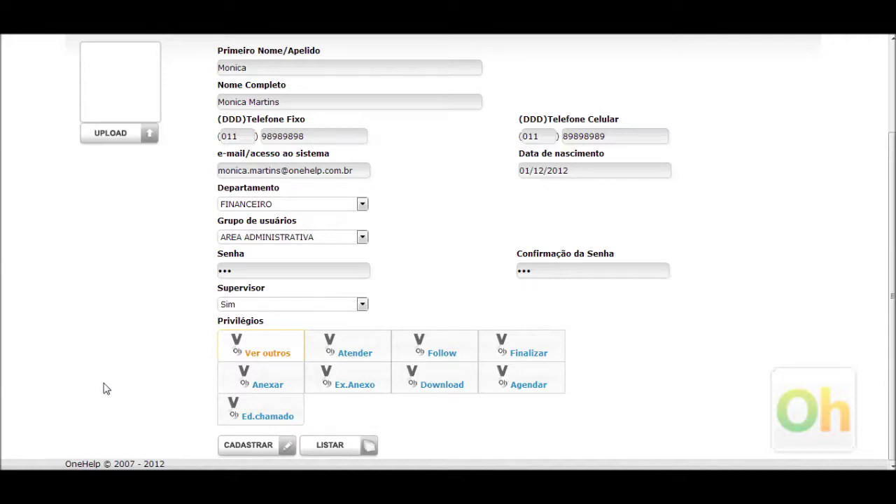
pyautogui.click(265, 350)
pyautogui.click(263, 354)
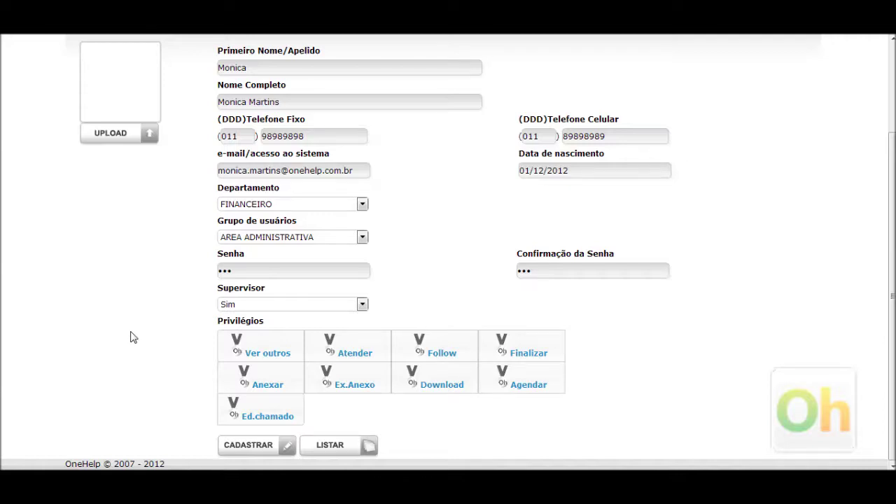
pyautogui.click(337, 346)
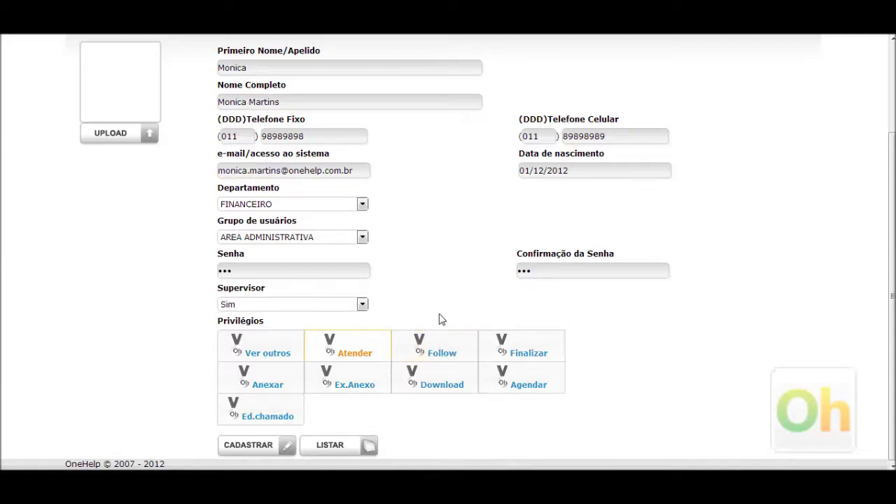
pyautogui.click(442, 350)
pyautogui.click(516, 346)
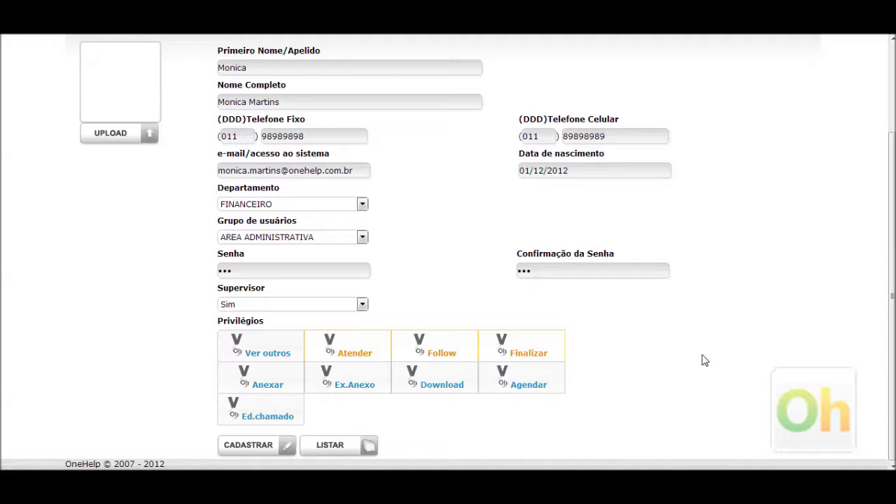
pyautogui.click(533, 346)
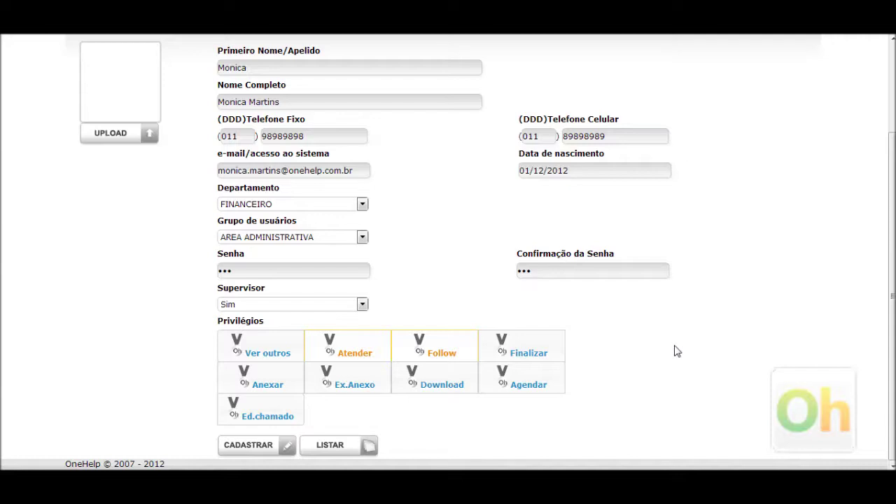
pyautogui.click(536, 354)
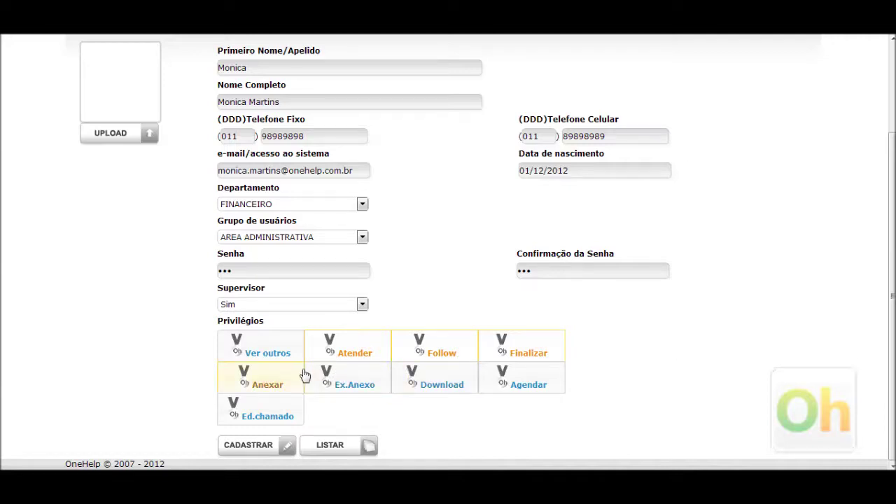
# Step: Toggle the Anexar, Ed.chamado, Ex.Anexo and Download privileges, ending with Anexar granted
pyautogui.click(263, 384)
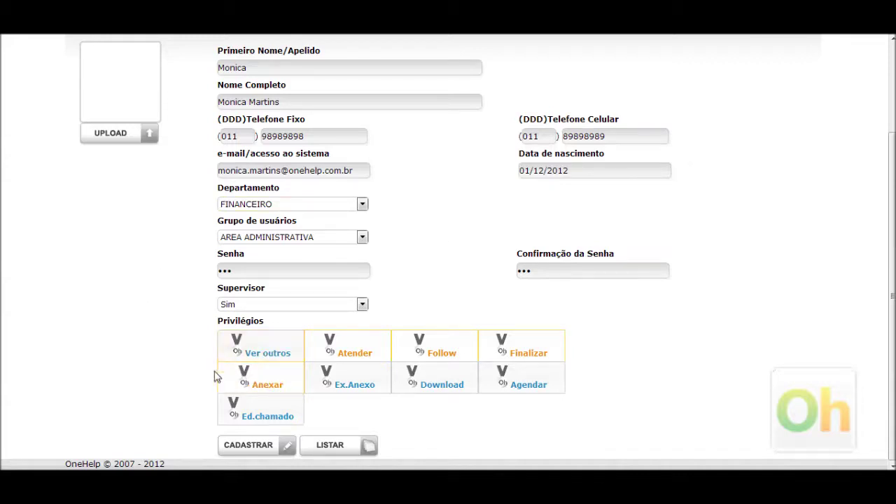
pyautogui.click(272, 401)
pyautogui.click(274, 400)
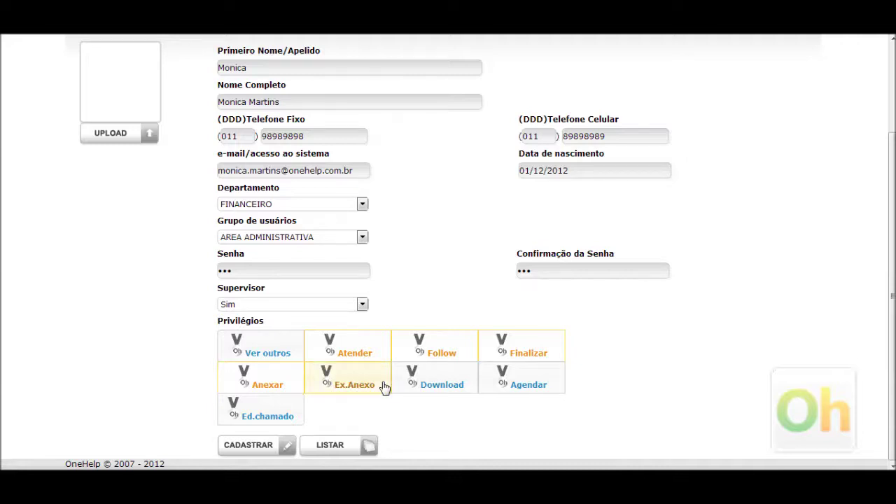
pyautogui.click(350, 386)
pyautogui.click(277, 387)
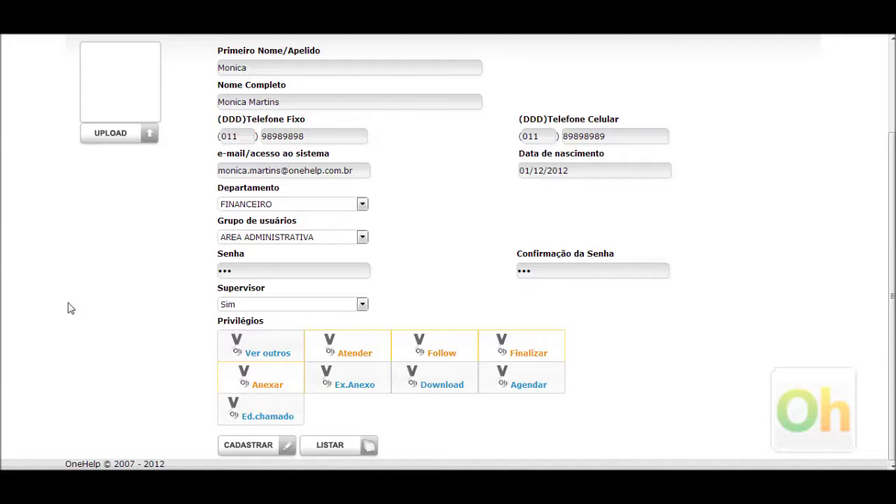
pyautogui.click(253, 376)
pyautogui.click(362, 386)
pyautogui.click(252, 385)
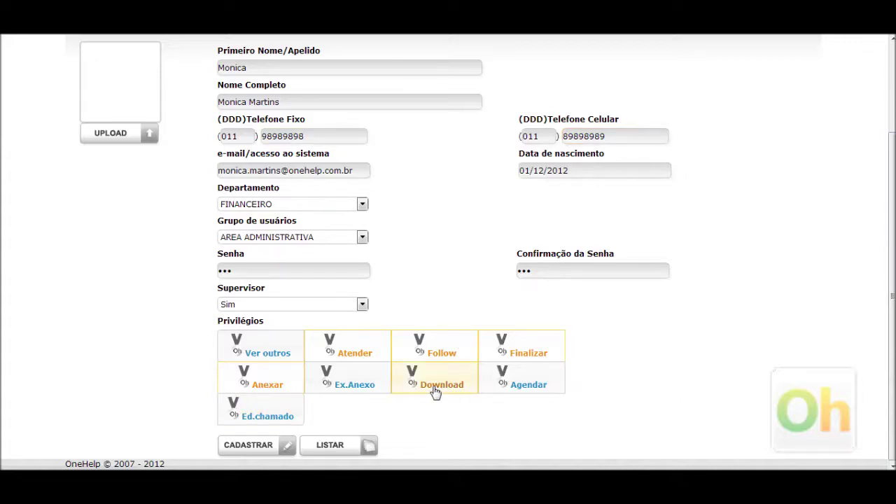
pyautogui.click(412, 376)
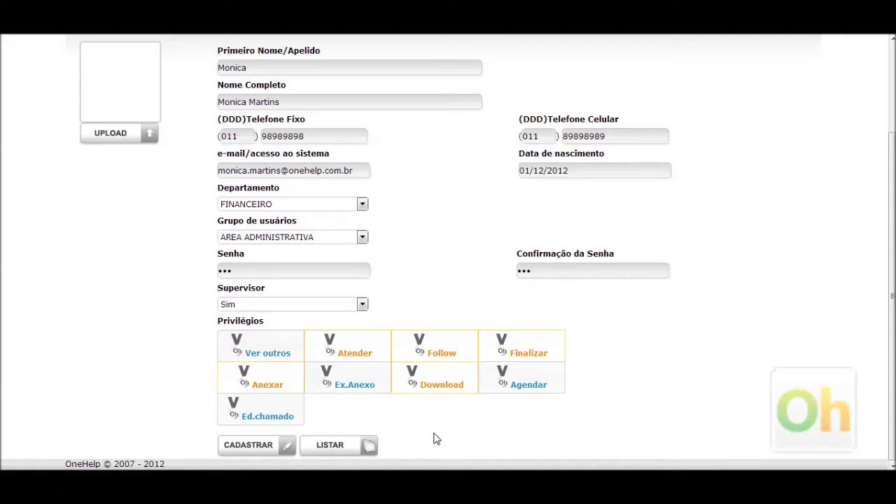
pyautogui.click(414, 374)
# Step: Grant the Agendar privilege and leave Ed.chamado unticked
pyautogui.click(502, 376)
pyautogui.click(267, 416)
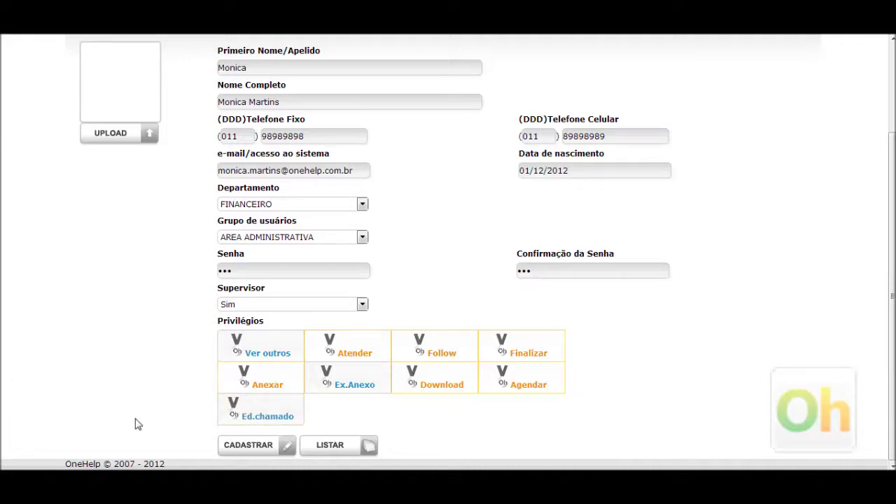
pyautogui.click(256, 415)
pyautogui.click(256, 415)
pyautogui.click(269, 420)
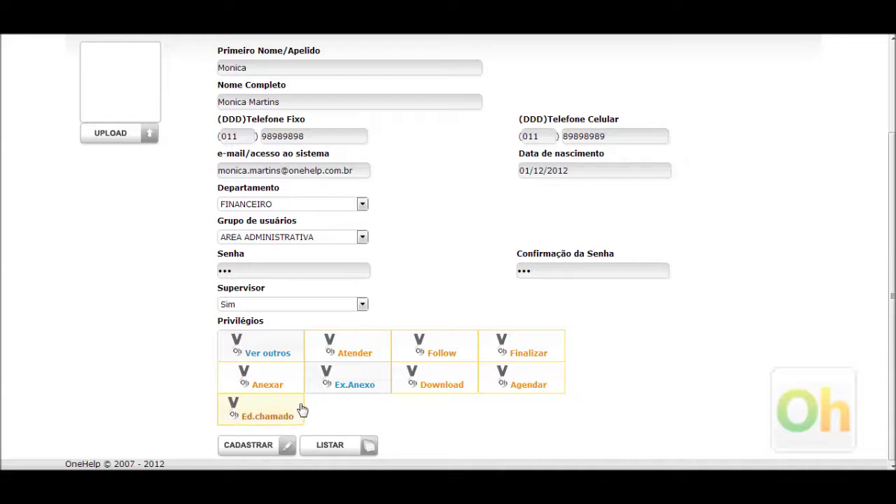
pyautogui.click(266, 409)
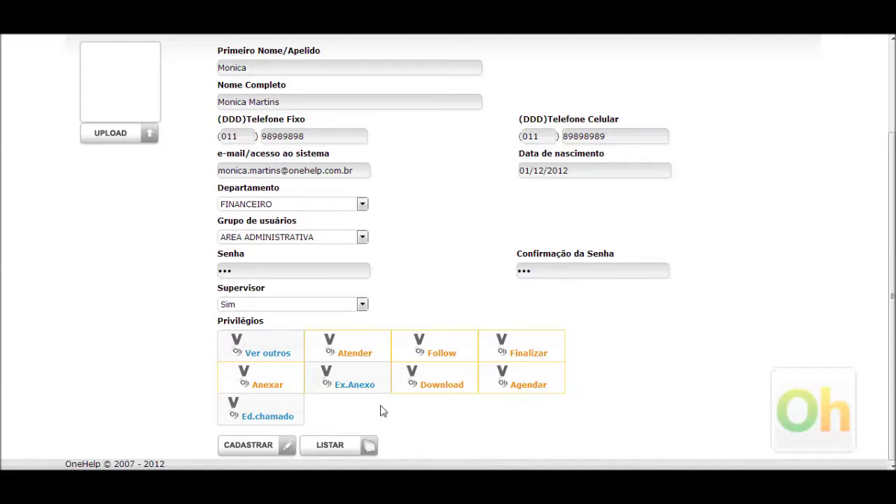
pyautogui.scroll(1, 715, 404)
pyautogui.scroll(-1, 715, 404)
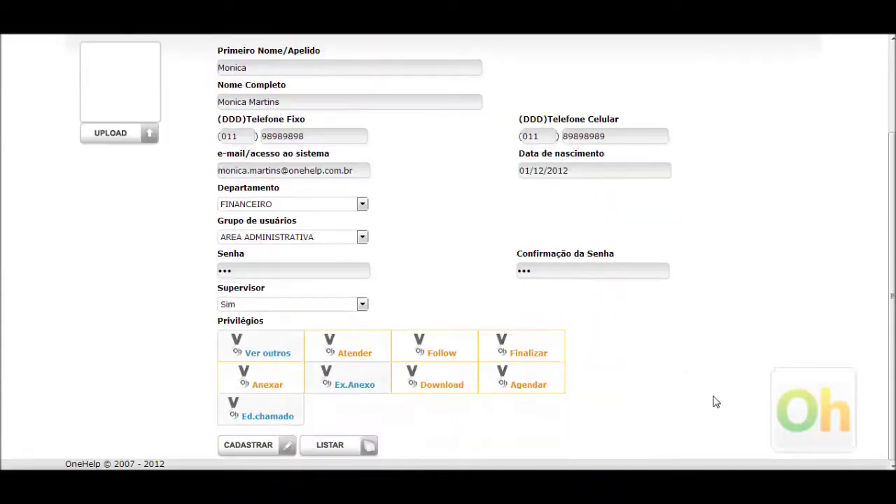
# Step: Save the user with CADASTRAR and check its supervisor and active flags in the list
pyautogui.click(251, 448)
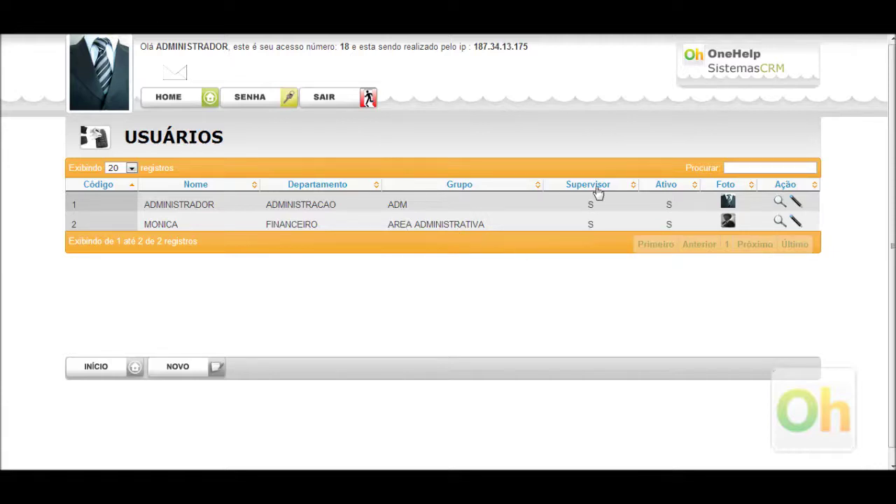
pyautogui.doubleClick(593, 224)
pyautogui.doubleClick(669, 223)
pyautogui.click(565, 285)
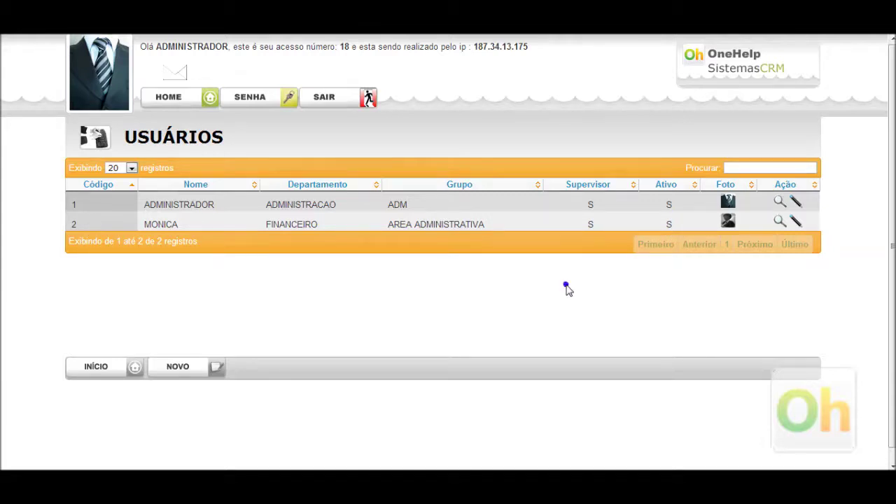
pyautogui.doubleClick(669, 224)
pyautogui.moveTo(729, 223)
pyautogui.click(667, 301)
# Step: View the new user's record from row 2 and scroll through its details
pyautogui.click(779, 222)
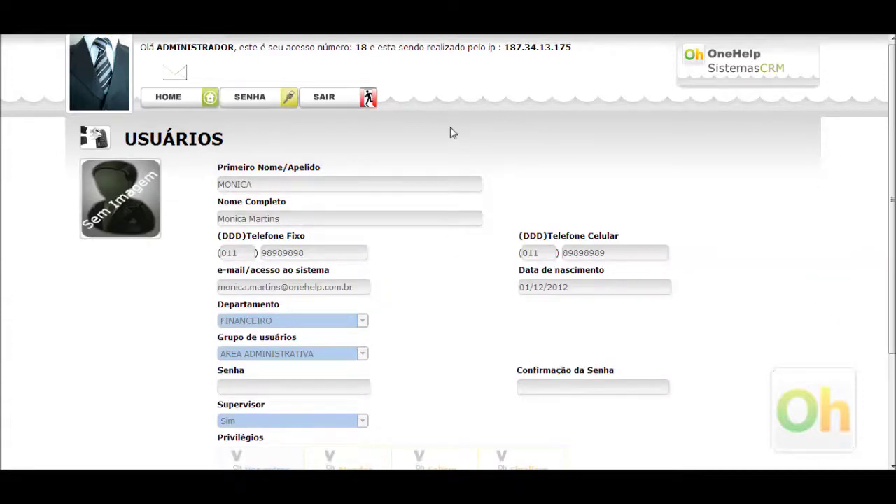
pyautogui.scroll(-2, 451, 127)
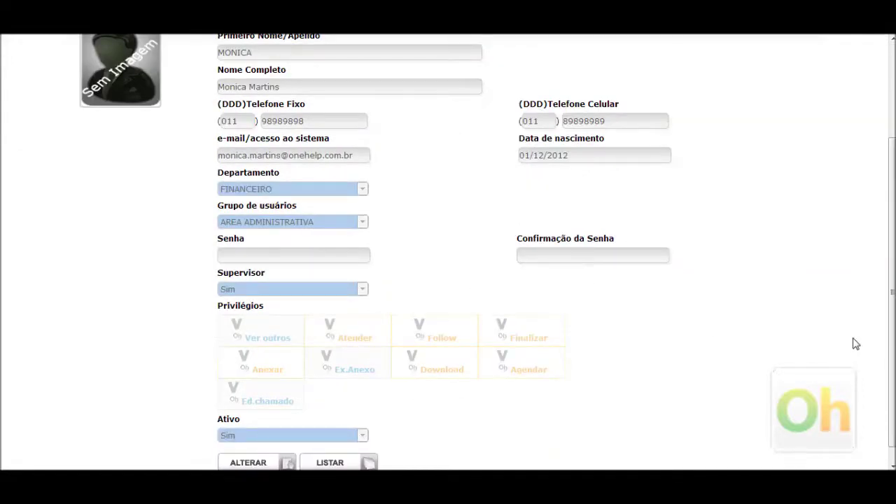
pyautogui.scroll(-1, 850, 344)
pyautogui.scroll(1, 827, 337)
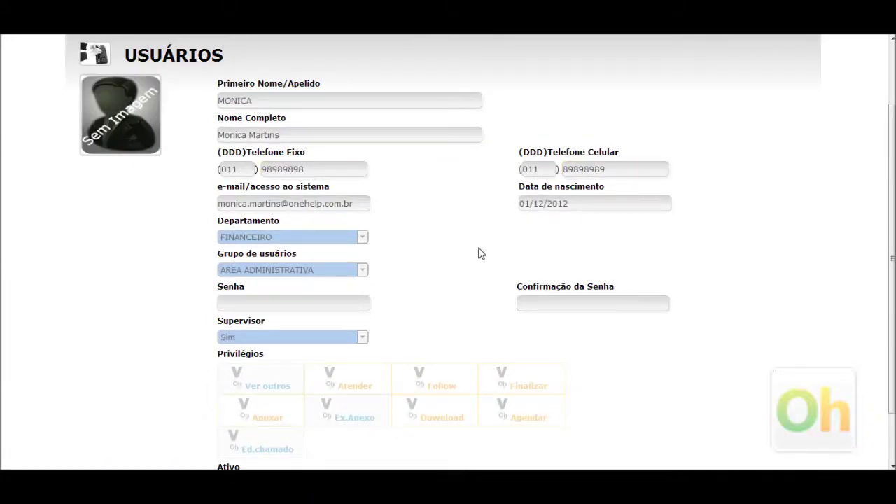
pyautogui.scroll(-1, 478, 253)
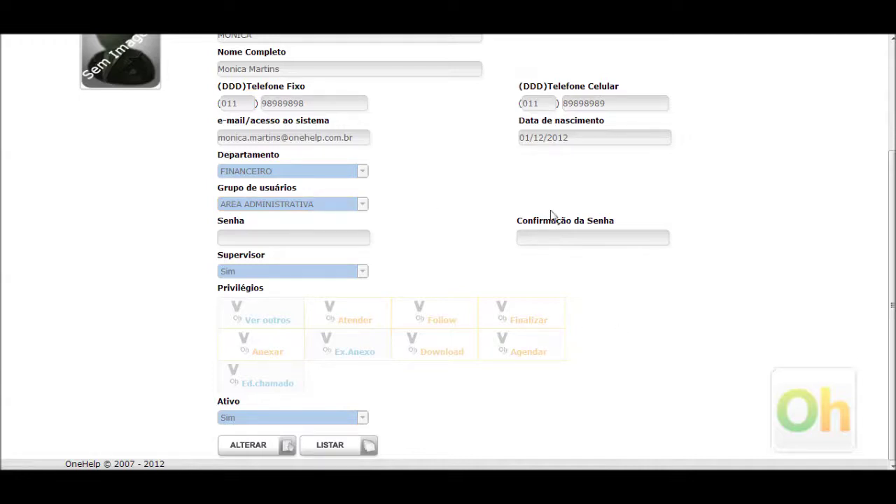
pyautogui.scroll(2, 458, 206)
pyautogui.scroll(-2, 498, 254)
pyautogui.scroll(3, 638, 180)
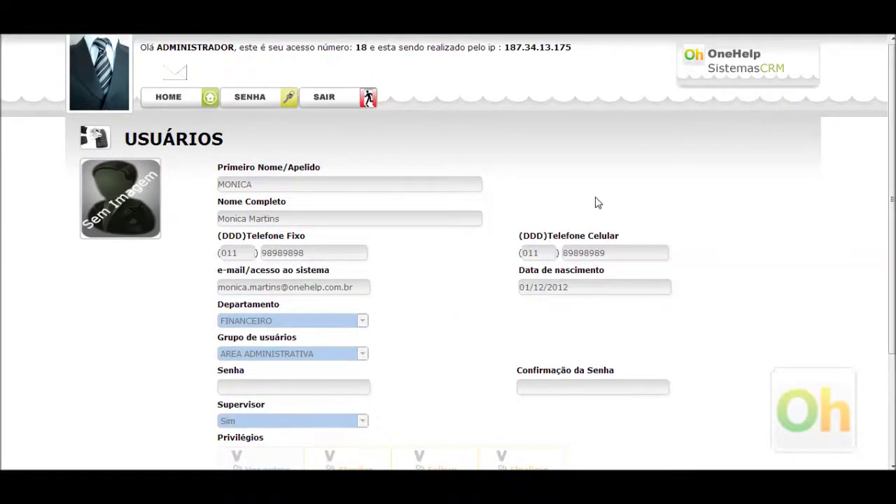
pyautogui.scroll(-3, 594, 202)
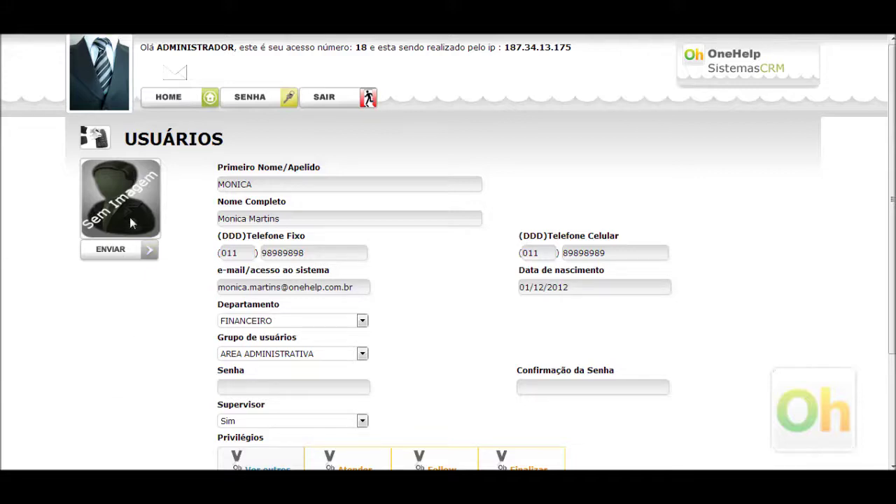
pyautogui.scroll(-3, 344, 270)
# Step: Reopen the new user's details and switch to editing with ALTERAR, keeping department FINANCEIRO
pyautogui.click(345, 447)
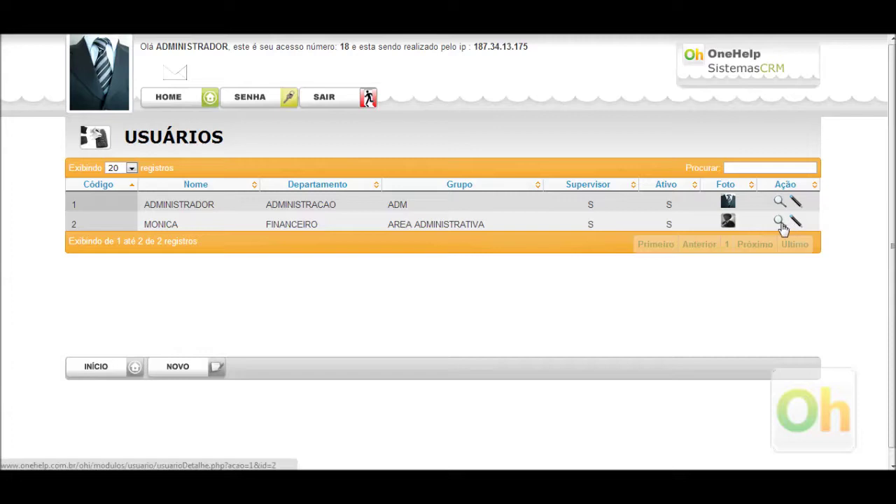
pyautogui.click(781, 226)
pyautogui.scroll(-3, 610, 278)
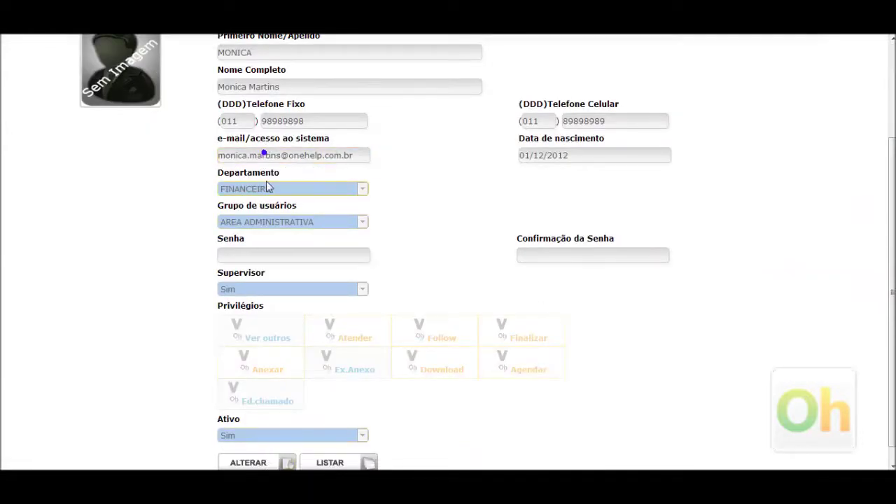
pyautogui.click(259, 463)
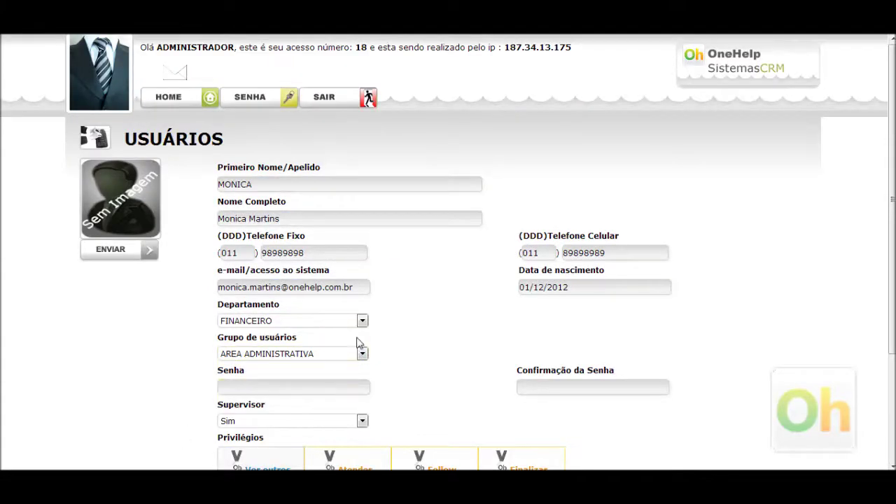
pyautogui.click(362, 321)
pyautogui.click(362, 320)
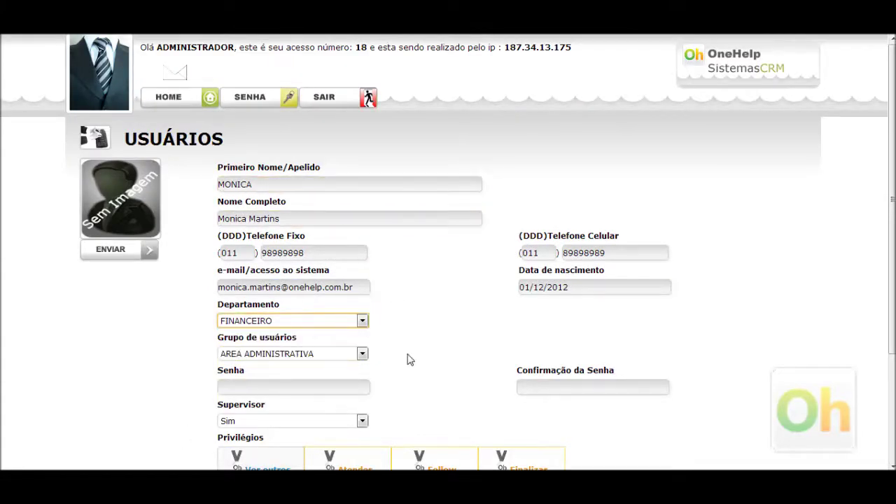
pyautogui.scroll(-2, 454, 324)
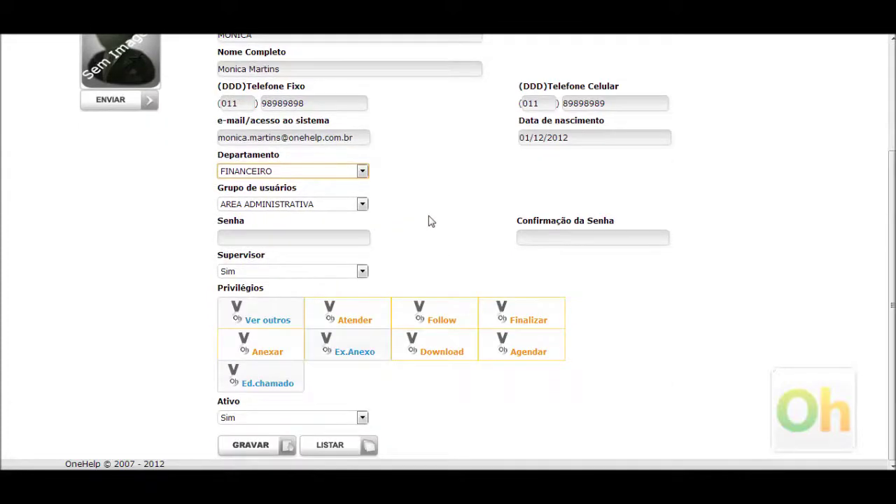
pyautogui.scroll(1, 432, 220)
pyautogui.scroll(1, 427, 224)
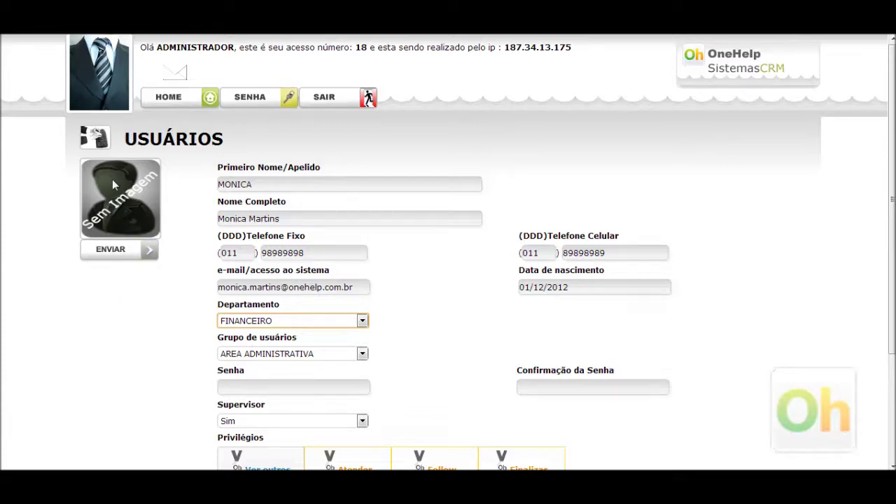
# Step: Upload MKN.jpg from the video_aula folder as the new user's profile photo
pyautogui.click(126, 256)
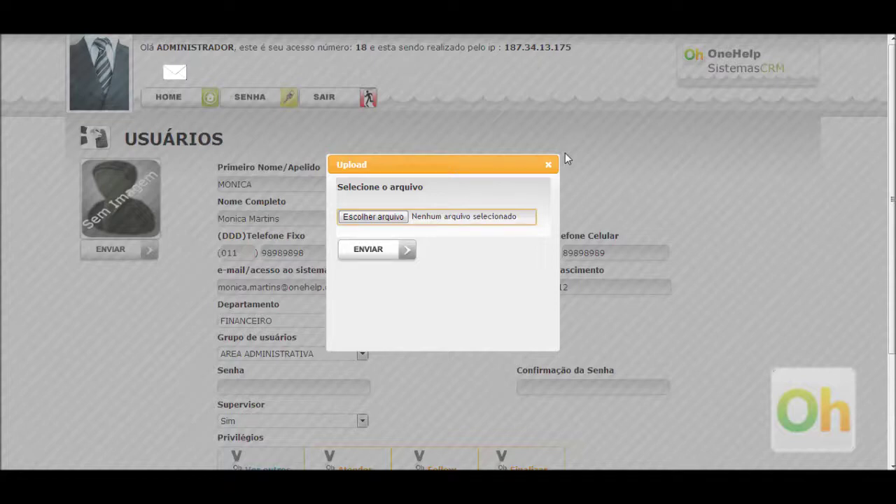
pyautogui.click(388, 218)
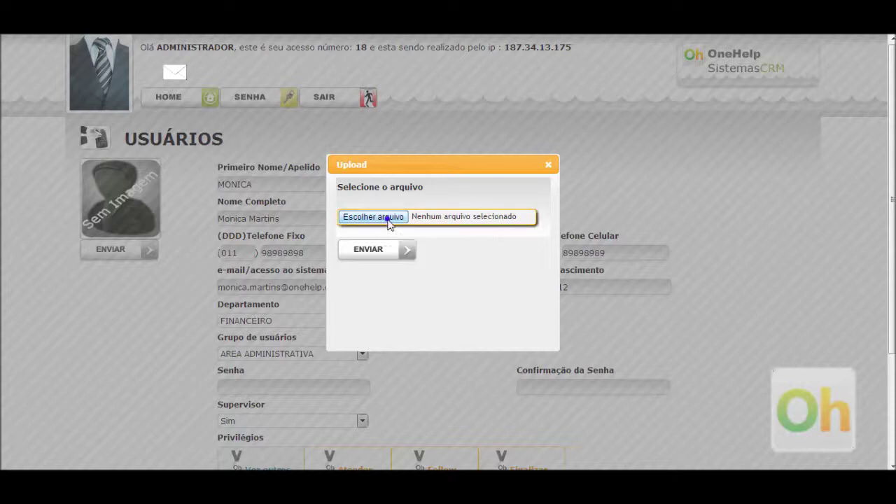
pyautogui.moveTo(418, 79); pyautogui.dragTo(443, 184)
pyautogui.doubleClick(203, 199)
pyautogui.doubleClick(378, 186)
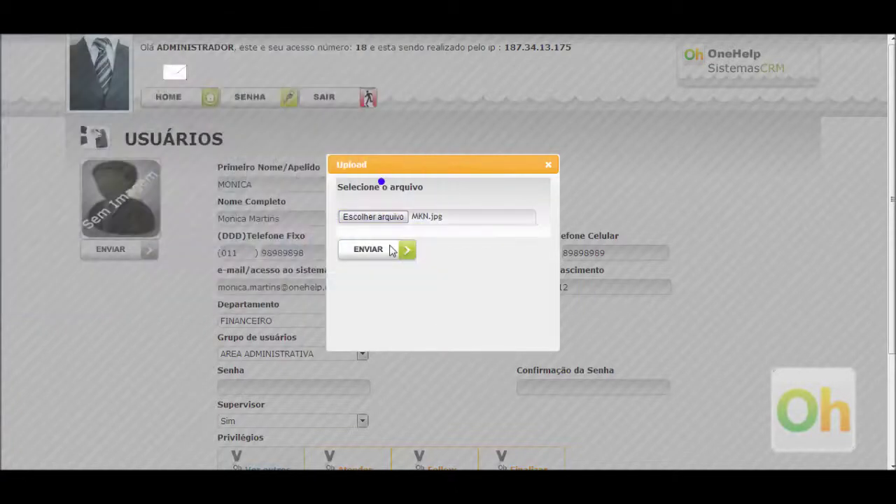
pyautogui.click(381, 253)
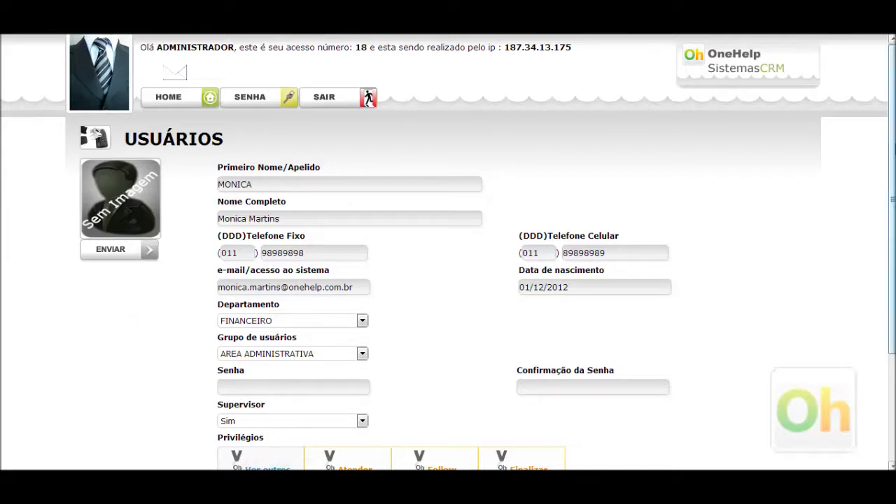
# Step: Save the updated user record with GRAVAR at the bottom of the Usuários form
pyautogui.moveTo(894, 144); pyautogui.dragTo(894, 312)
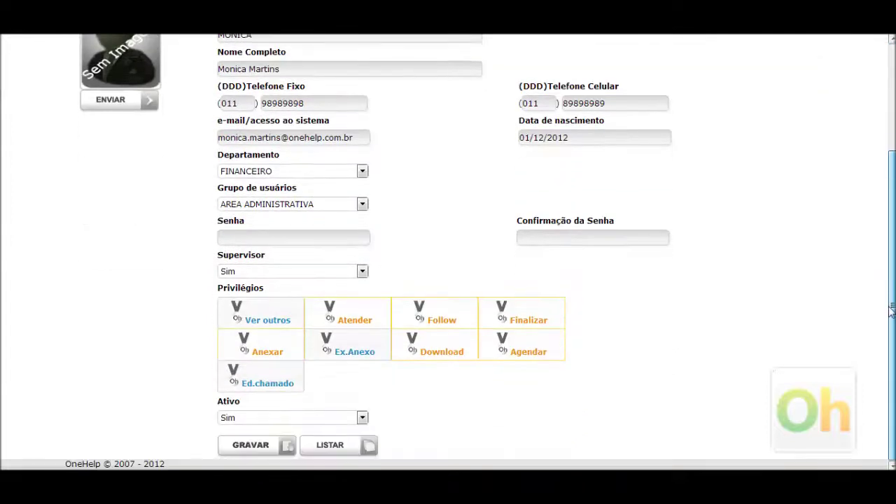
pyautogui.scroll(4, 56, 323)
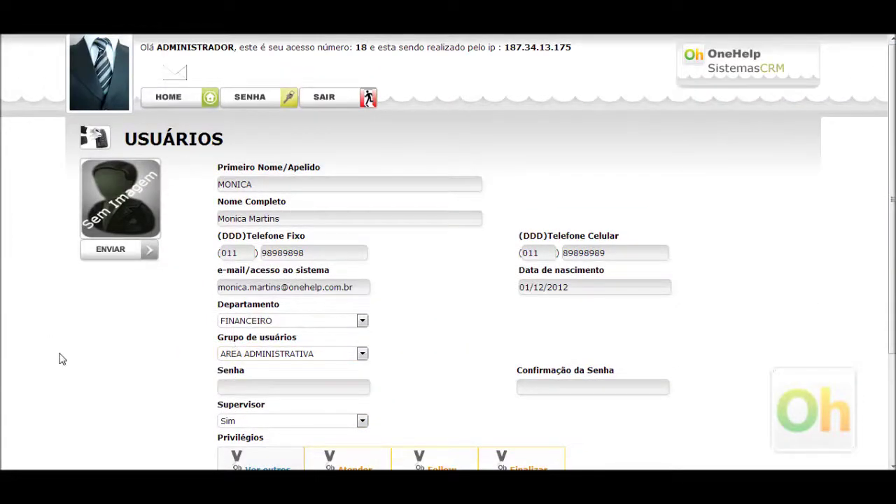
pyautogui.scroll(-4, 63, 354)
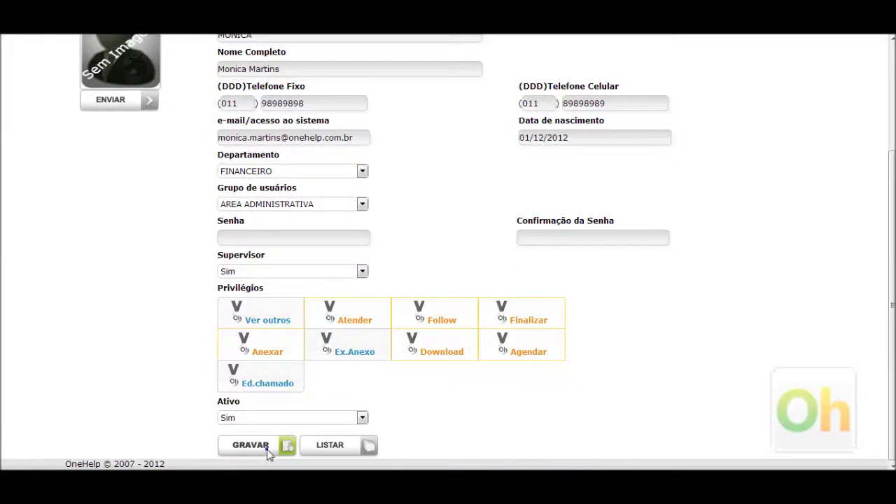
pyautogui.click(268, 452)
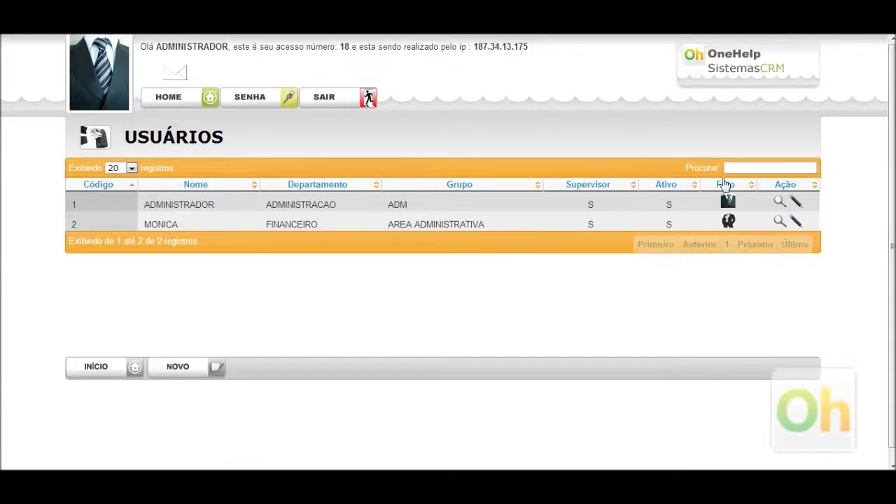
# Step: Open the new user's record in edit mode and select her e-mail address
pyautogui.moveTo(730, 222)
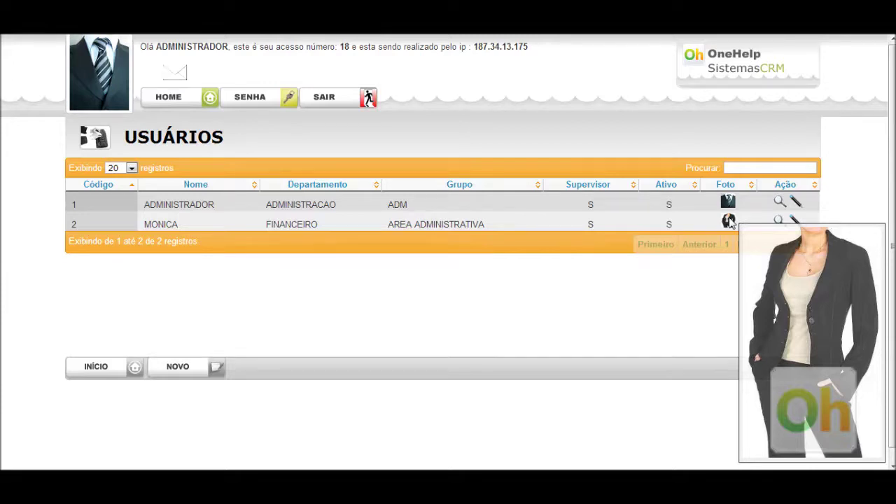
pyautogui.click(780, 221)
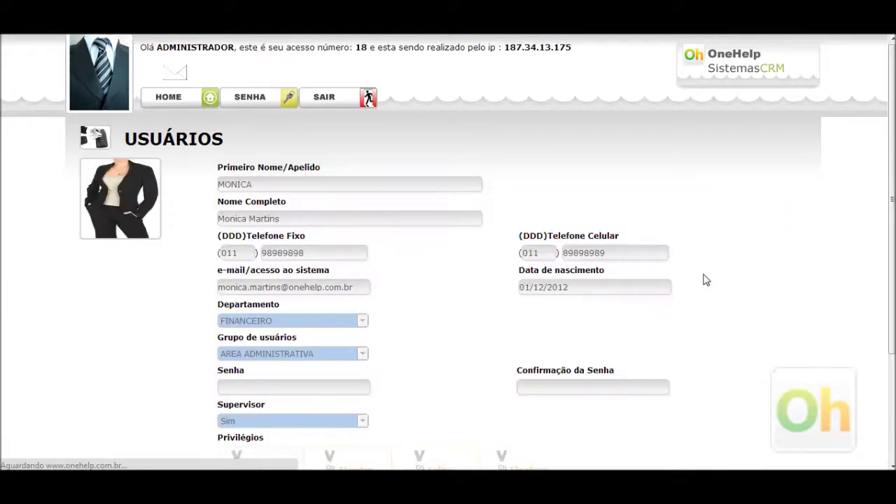
pyautogui.scroll(-2, 122, 201)
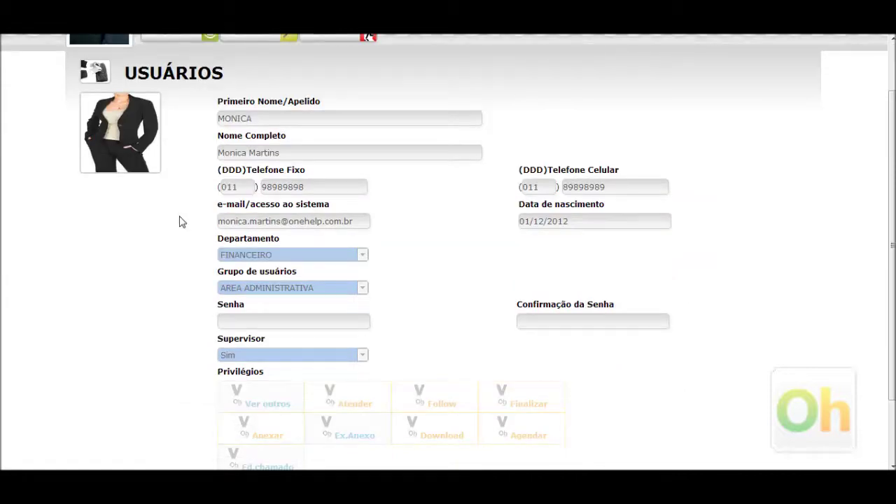
pyautogui.scroll(-2, 494, 385)
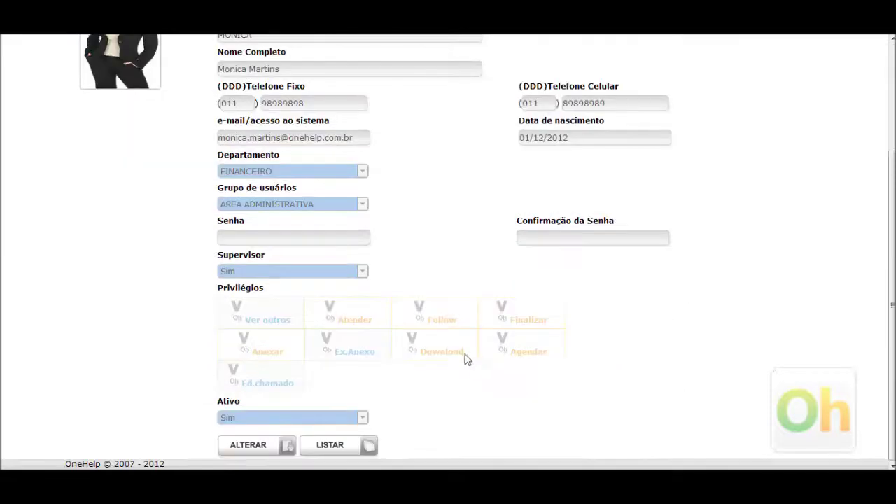
pyautogui.click(261, 448)
pyautogui.click(355, 287)
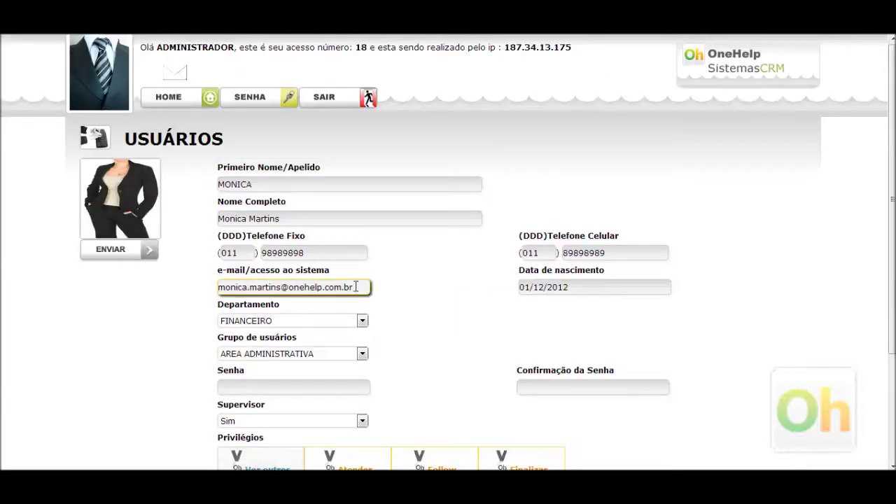
pyautogui.moveTo(355, 287); pyautogui.dragTo(190, 290)
pyautogui.hotkey('ctrl', 'c')
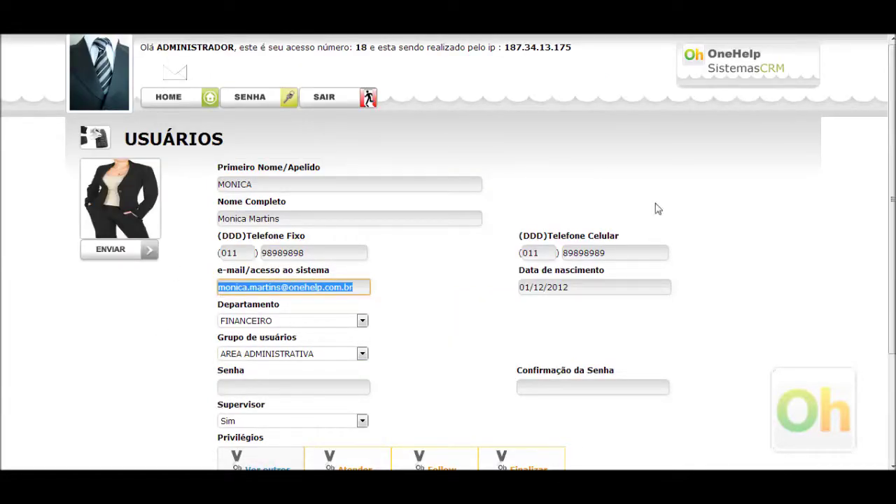
# Step: Log out of the administrator account and enter the new user's e-mail and password at login
pyautogui.click(362, 98)
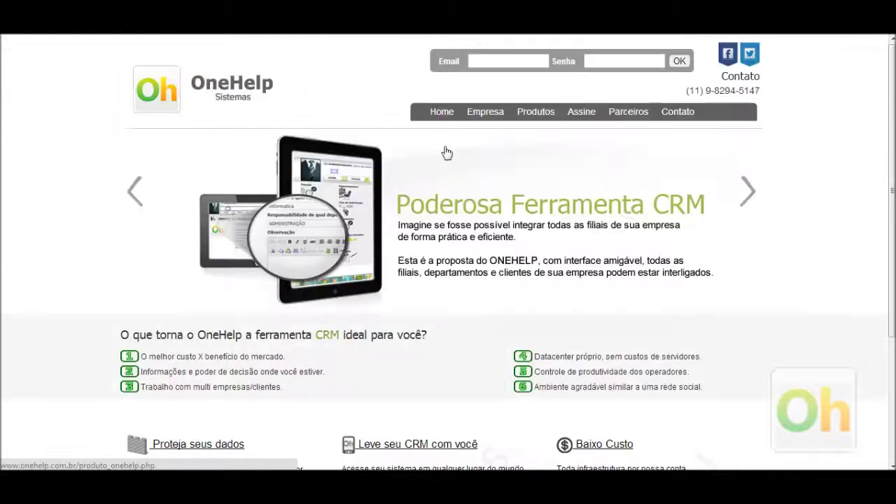
pyautogui.click(494, 61)
pyautogui.hotkey('ctrl', 'v')
pyautogui.press('Tab')
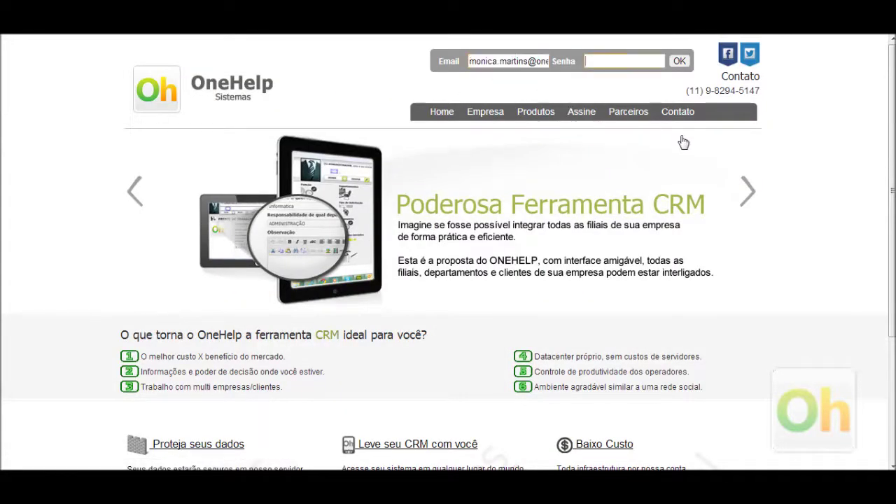
pyautogui.write('123')
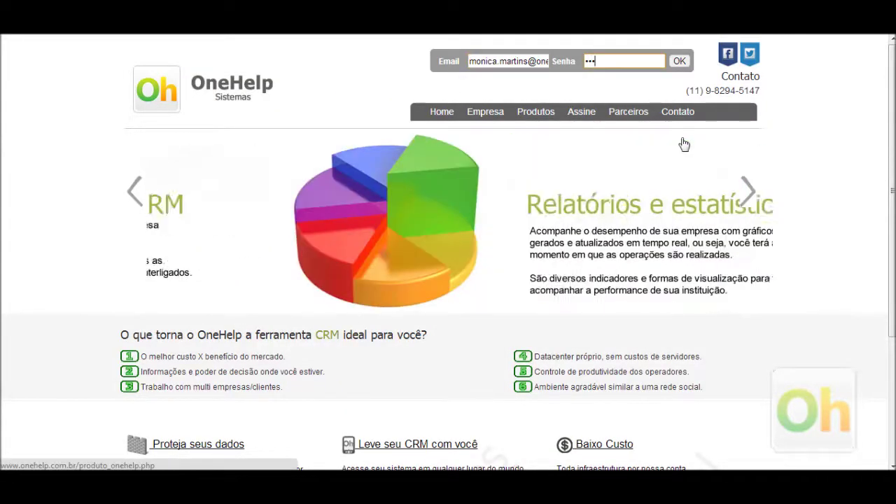
# Step: Submit the login to enter MONICA's dashboard
pyautogui.click(680, 61)
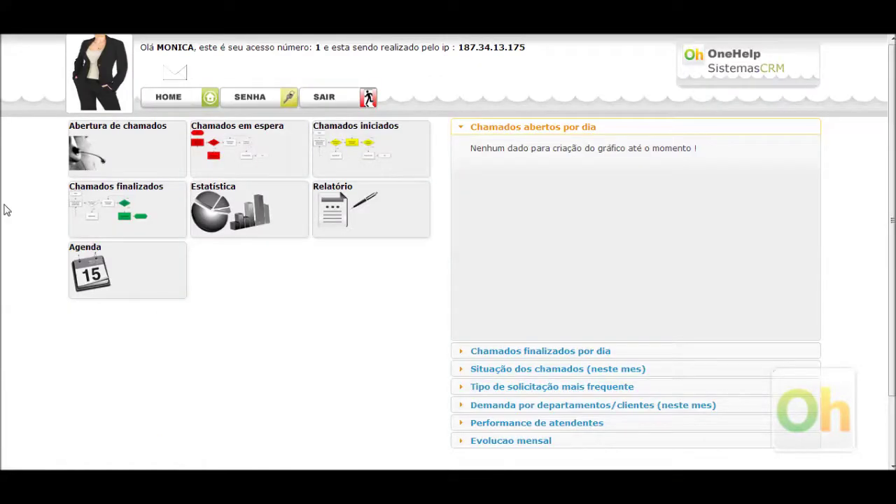